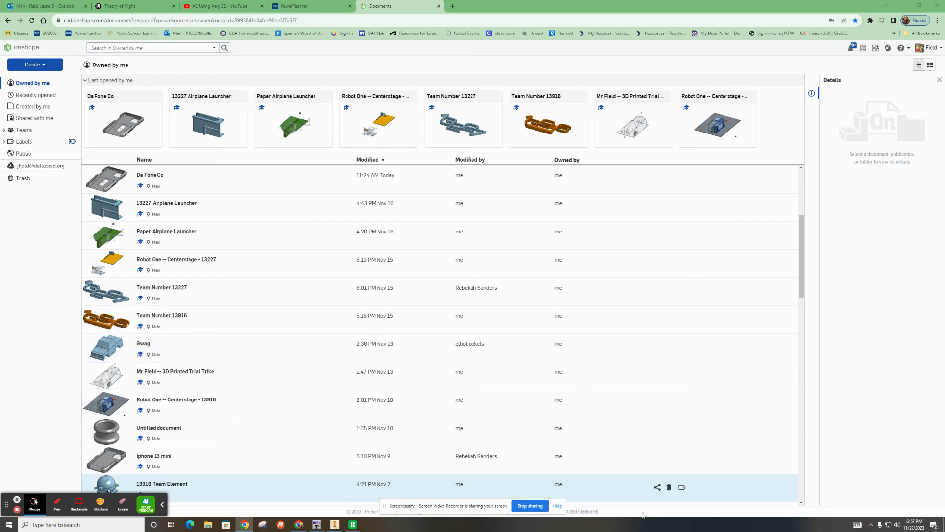
Step: Hide the Onshape sharing bar and minimize Chrome to bring the Inventor car file forward
{"action": "left_click", "coordinate": [557, 507]}
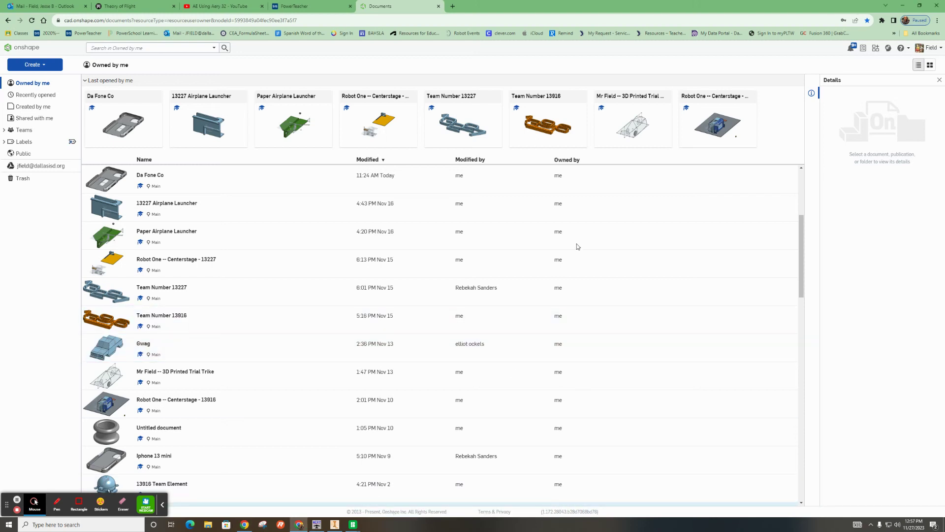
{"action": "left_click", "coordinate": [903, 5]}
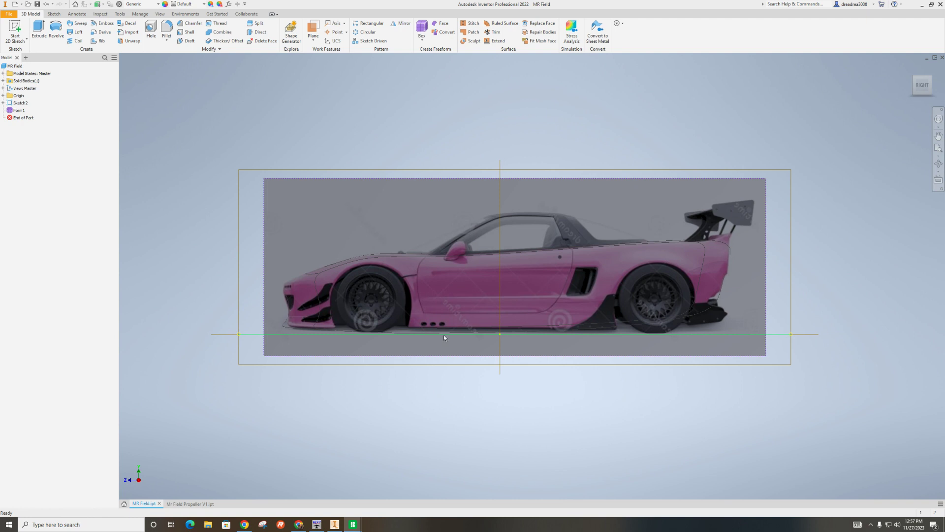
Step: Orbit the model to a tilted 3-D angle showing the car image and its sketch planes
{"action": "mouse_move", "coordinate": [453, 334]}
{"action": "middle_mouse_down", "text": "shift"}
{"action": "mouse_move", "coordinate": [558, 359]}
{"action": "mouse_move", "coordinate": [437, 334]}
{"action": "mouse_move", "coordinate": [489, 344]}
{"action": "middle_mouse_up", "text": "shift"}
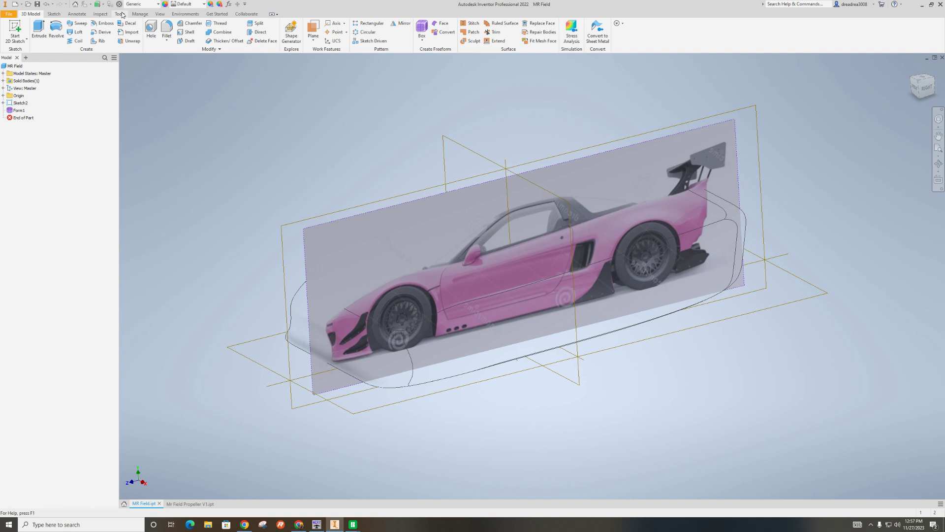
Step: Switch to the Wireframe with Visible Edges Only style and orbit back near side-on
{"action": "left_click", "coordinate": [159, 14]}
{"action": "left_click", "coordinate": [134, 30]}
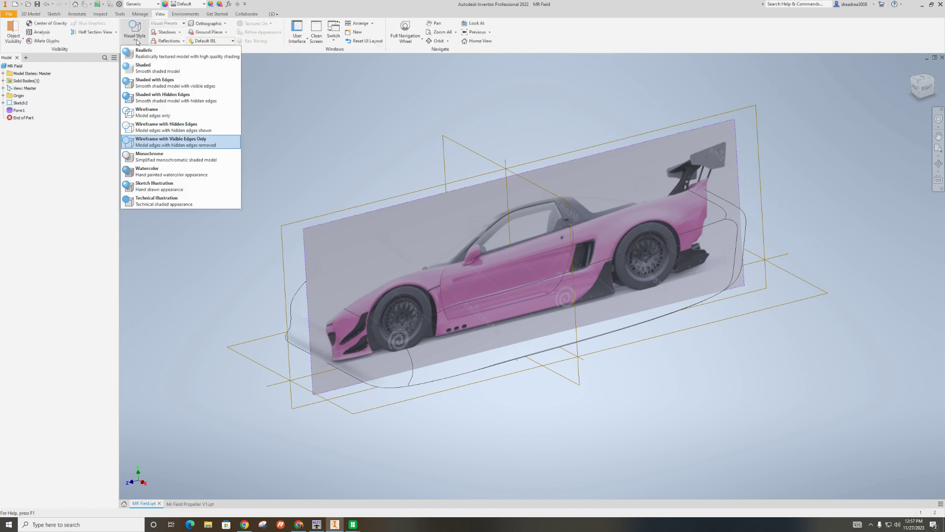
{"action": "left_click", "coordinate": [170, 144]}
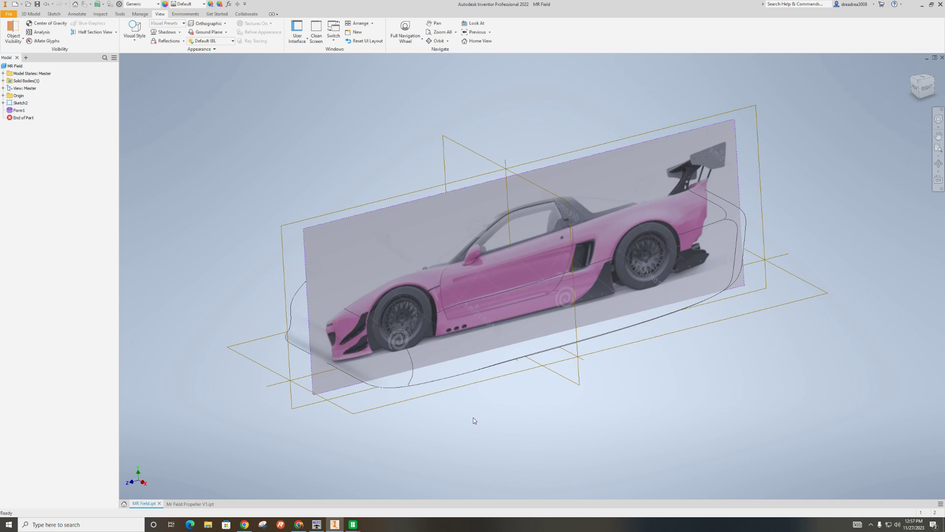
{"action": "middle_click_drag", "start_coordinate": [428, 326], "coordinate": [639, 300], "text": "shift"}
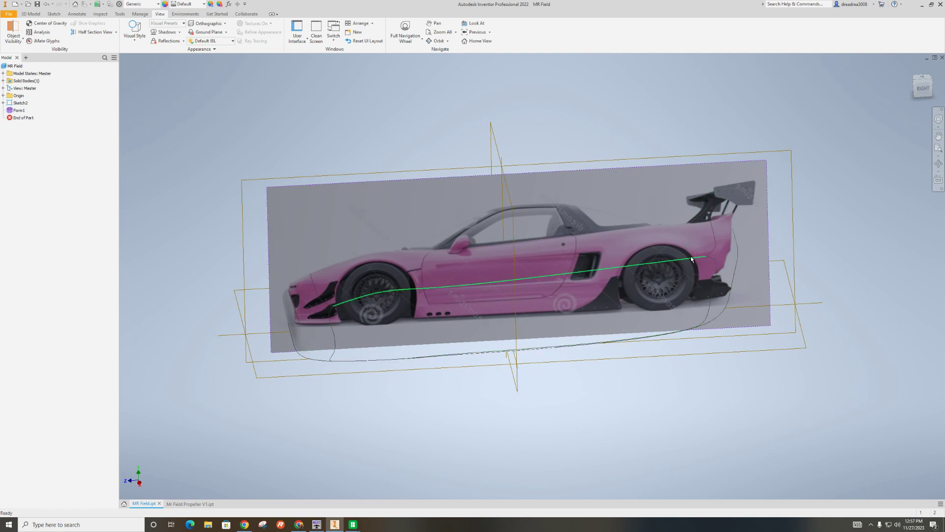
Step: Enter Edit Freeform on Form1 and view it from the Right face, zoomed in
{"action": "left_click", "coordinate": [17, 111]}
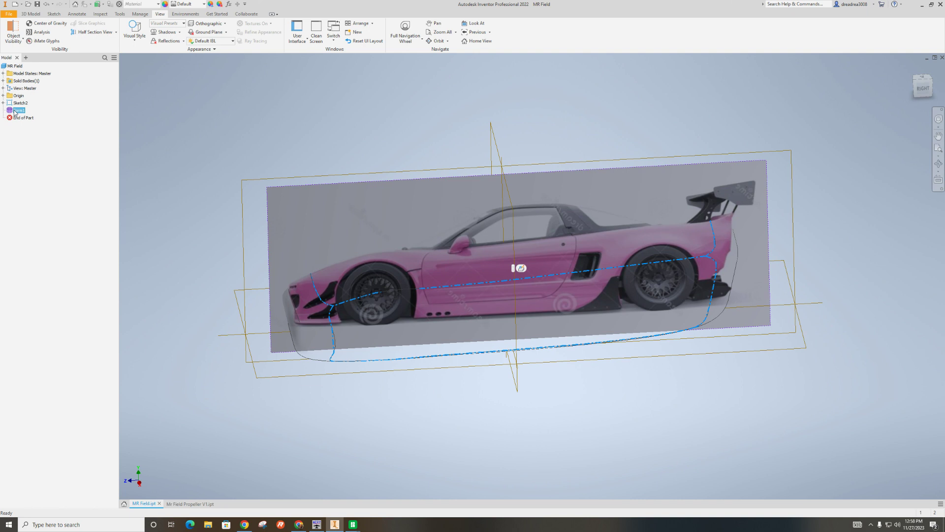
{"action": "right_click", "coordinate": [15, 112]}
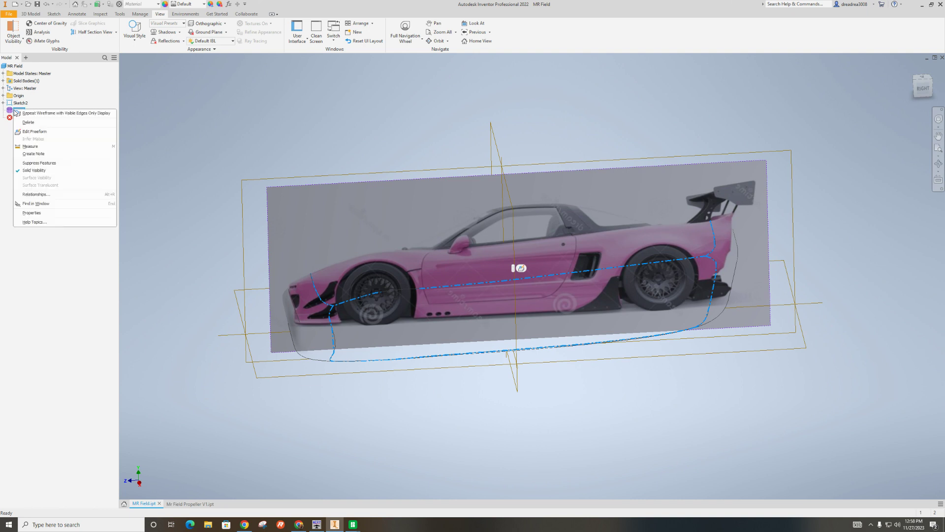
{"action": "left_click", "coordinate": [40, 132]}
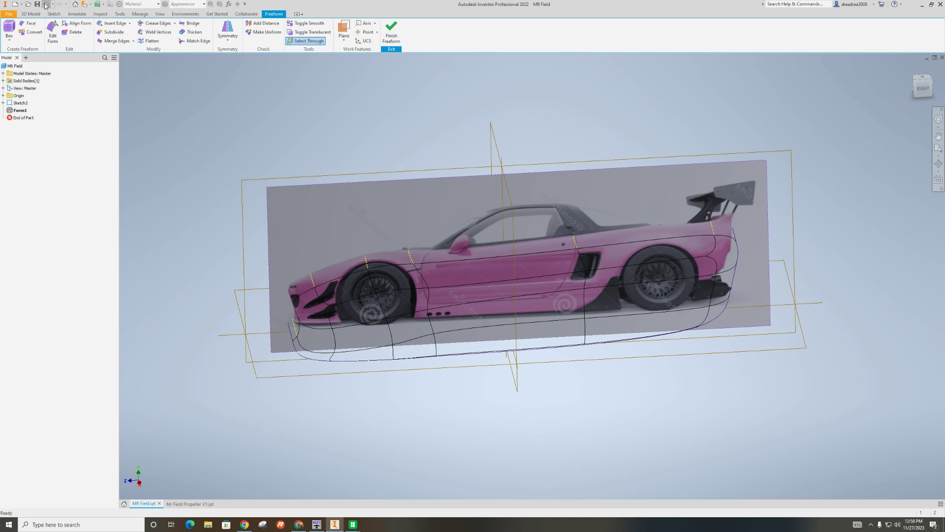
{"action": "left_click", "coordinate": [923, 88]}
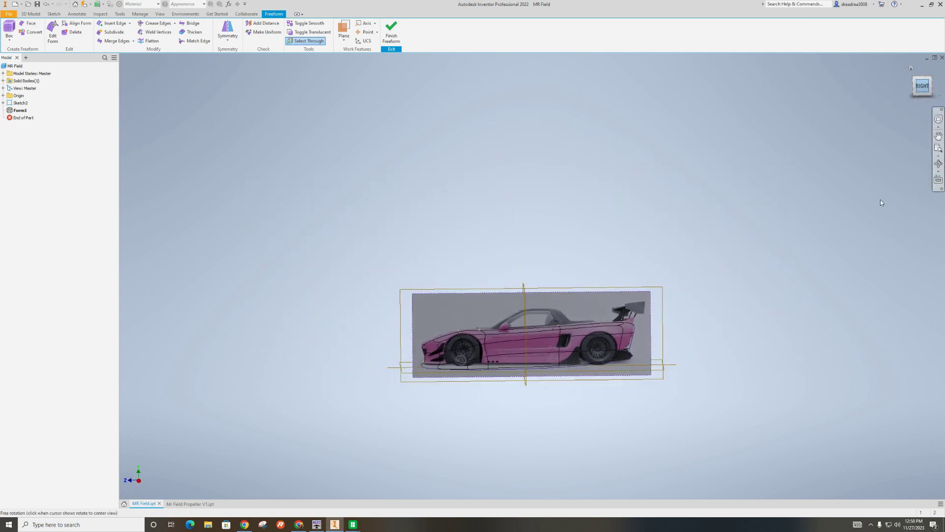
{"action": "scroll", "coordinate": [514, 392], "scroll_direction": "down", "scroll_amount": 3}
{"action": "scroll", "coordinate": [514, 392], "scroll_direction": "up", "scroll_amount": 6}
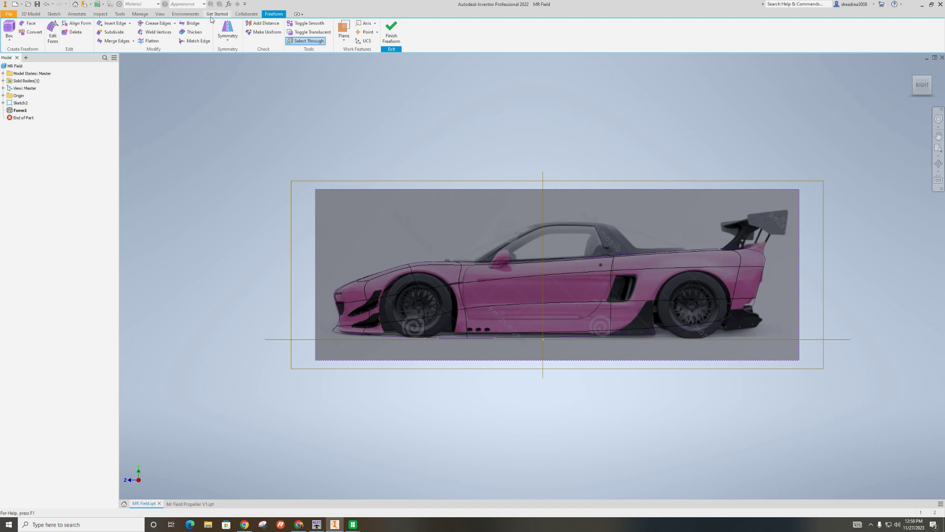
Step: Undo the nose and body reshaping back to the rounded box, redoing once to keep freeform editing
{"action": "left_click", "coordinate": [45, 3]}
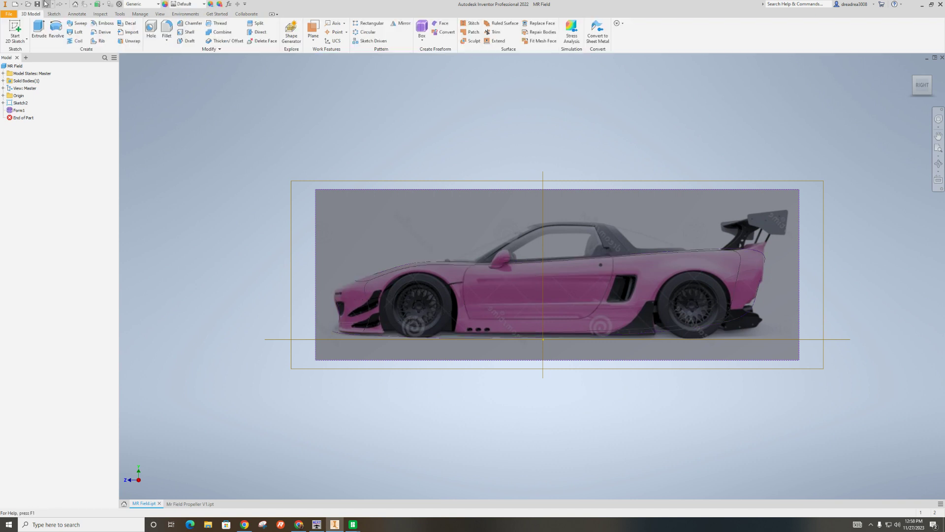
{"action": "left_click", "coordinate": [45, 3]}
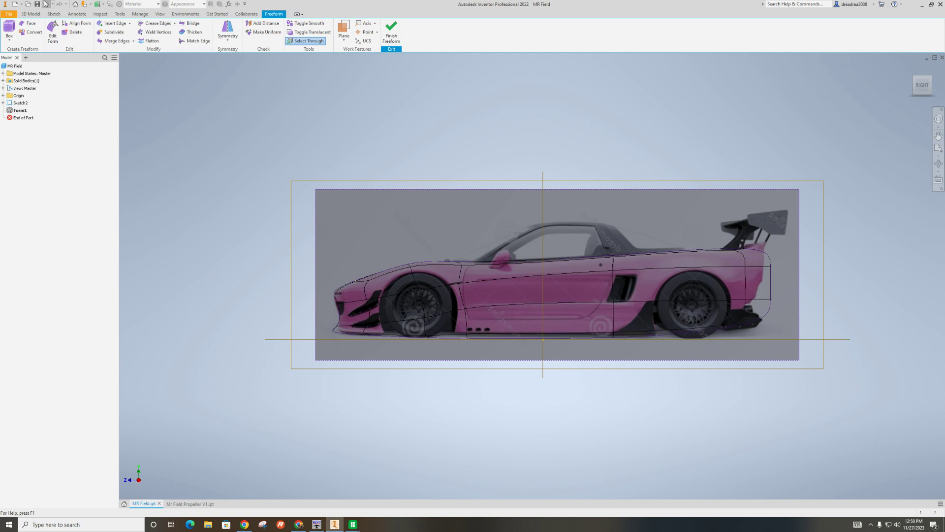
{"action": "left_click", "coordinate": [44, 4]}
{"action": "left_click", "coordinate": [45, 3]}
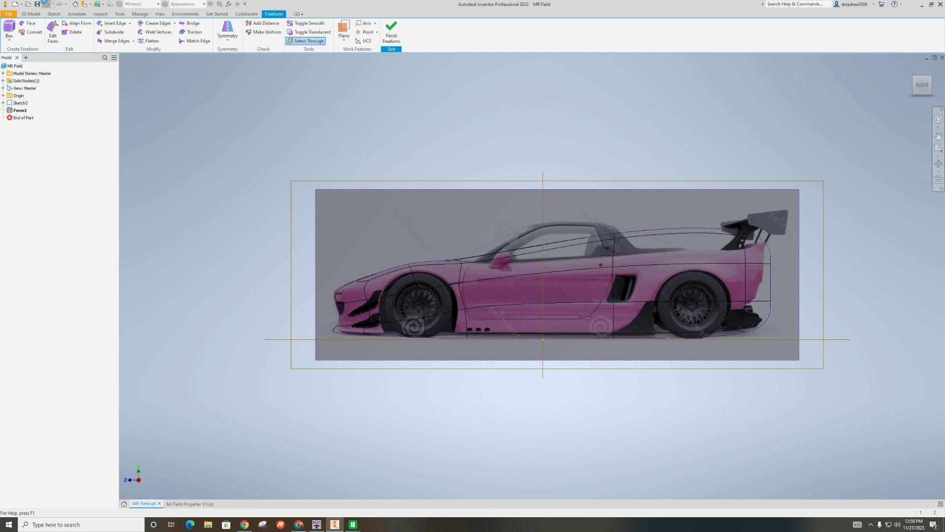
{"action": "left_click", "coordinate": [45, 4]}
{"action": "left_click", "coordinate": [45, 4]}
{"action": "left_click", "coordinate": [45, 4]}
{"action": "left_click", "coordinate": [45, 4]}
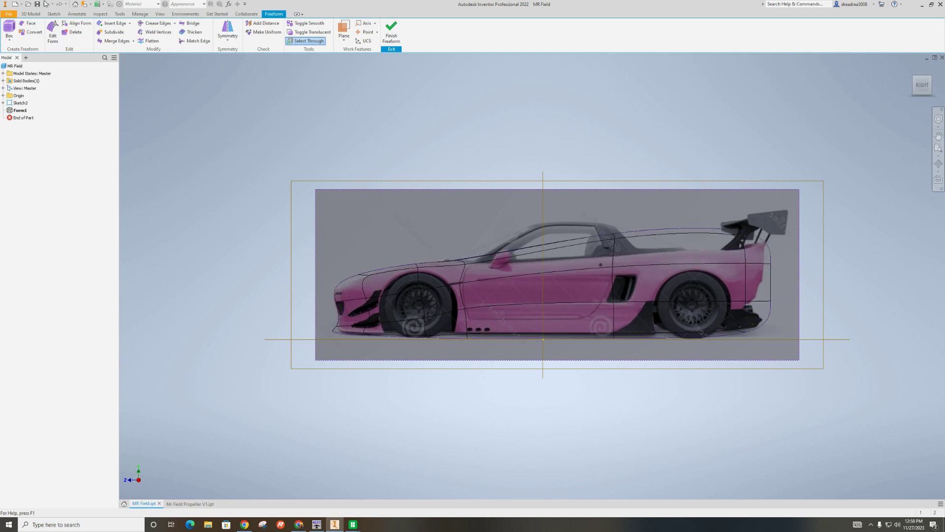
{"action": "left_click", "coordinate": [45, 4]}
{"action": "left_click", "coordinate": [44, 4]}
{"action": "left_click", "coordinate": [44, 3]}
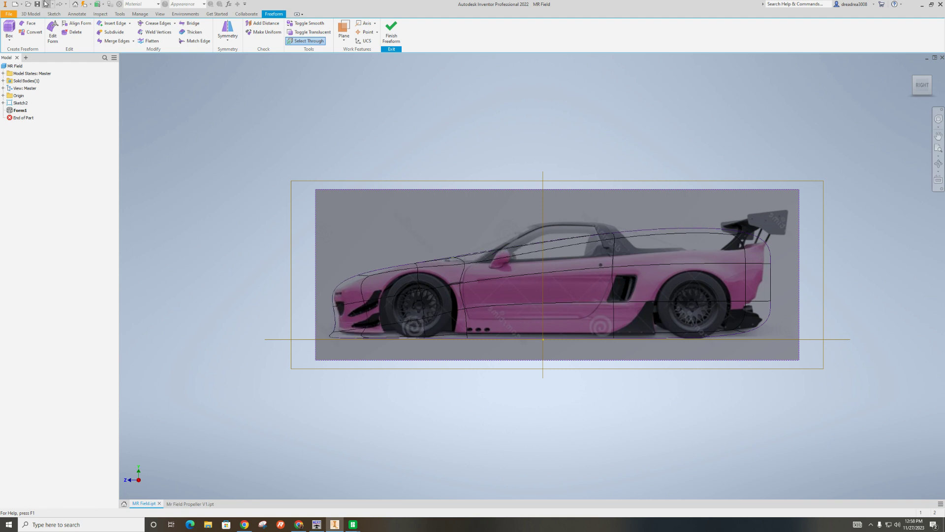
{"action": "left_click", "coordinate": [45, 4]}
{"action": "left_click", "coordinate": [45, 4]}
{"action": "left_click", "coordinate": [45, 3]}
{"action": "left_click", "coordinate": [45, 4]}
{"action": "left_click", "coordinate": [45, 3]}
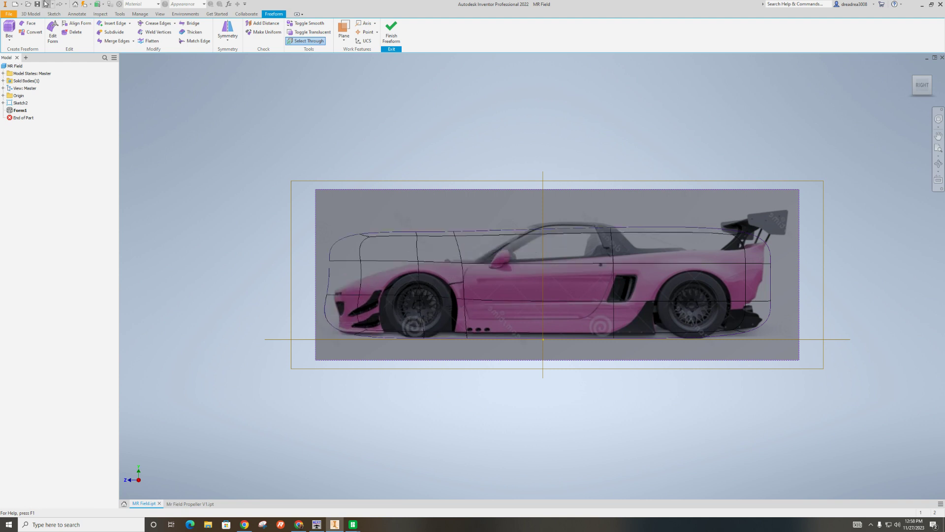
{"action": "left_click", "coordinate": [45, 3]}
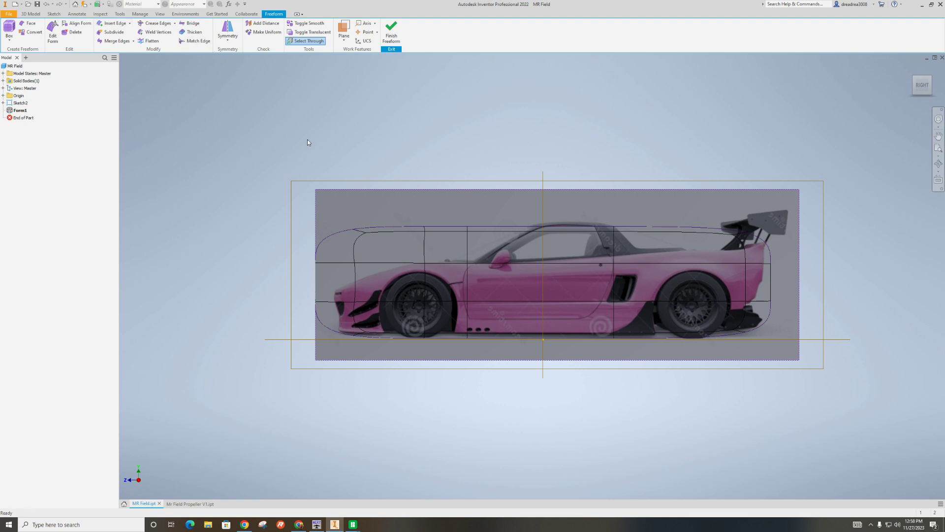
{"action": "left_click", "coordinate": [45, 4]}
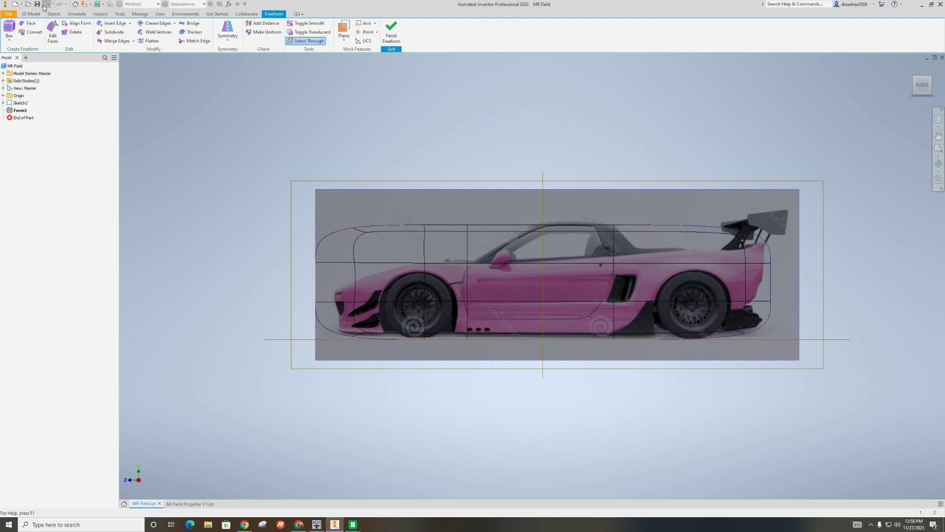
{"action": "left_click", "coordinate": [43, 5]}
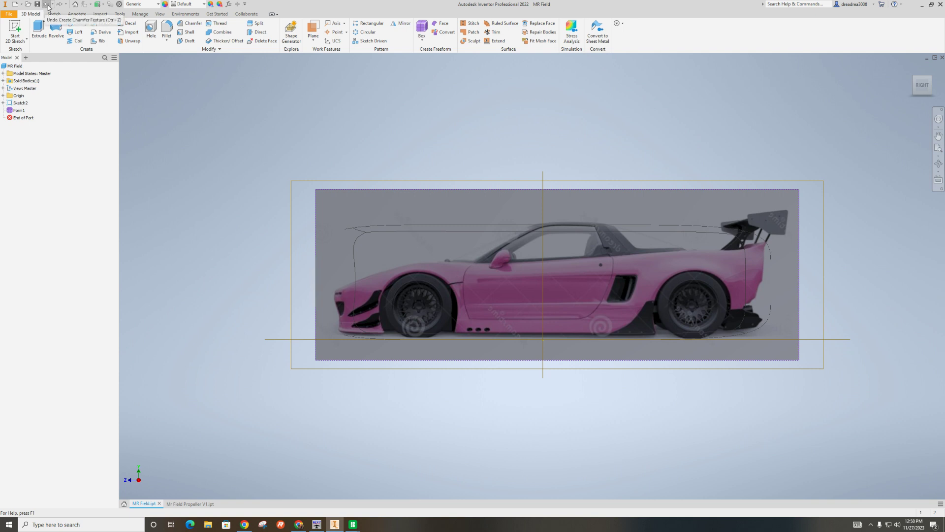
{"action": "left_click", "coordinate": [58, 5]}
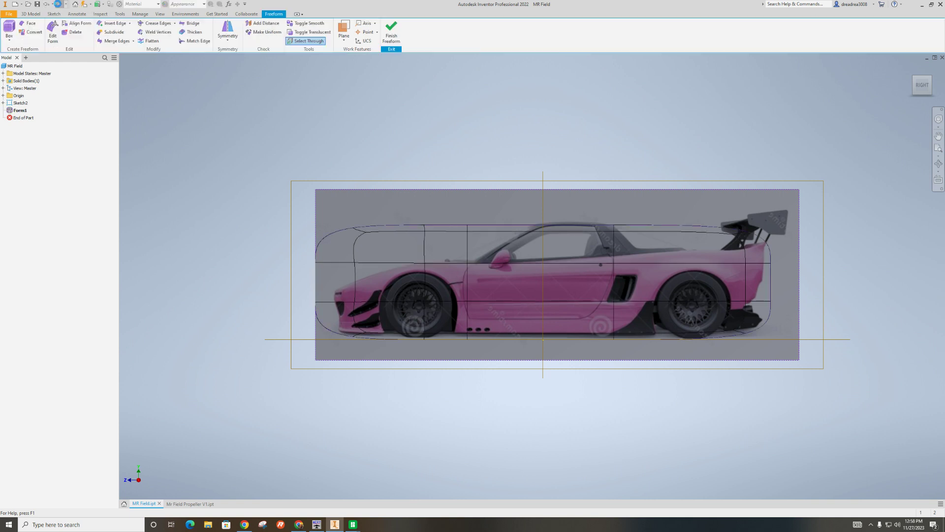
{"action": "middle_click_drag", "start_coordinate": [495, 363], "coordinate": [584, 321], "text": "shift"}
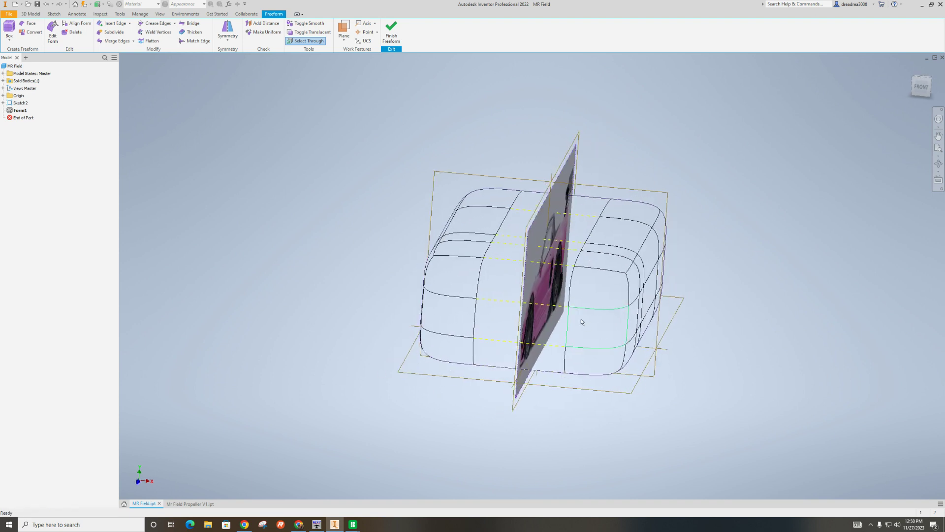
Step: Select an edge loop beside the image, shift it sideways and tilt it 10 degrees
{"action": "right_click", "coordinate": [573, 290]}
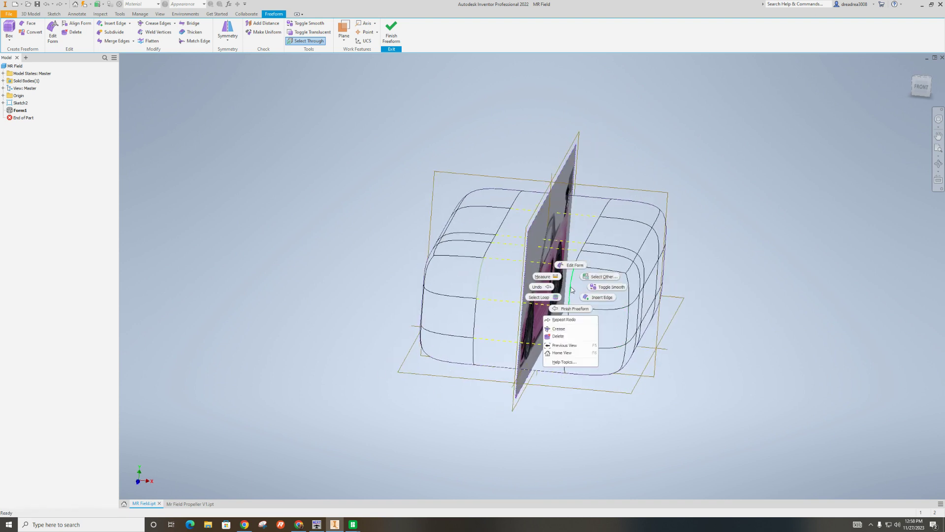
{"action": "left_click", "coordinate": [535, 297]}
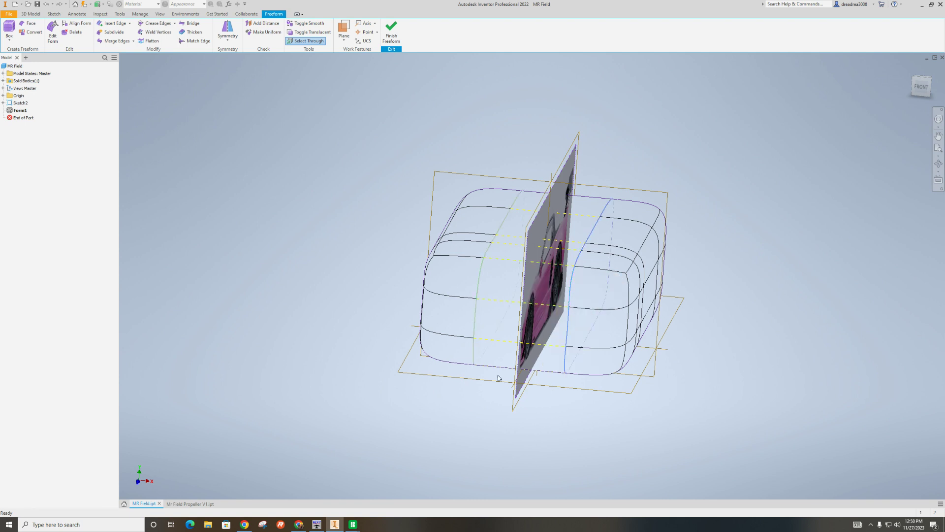
{"action": "left_click", "coordinate": [52, 34]}
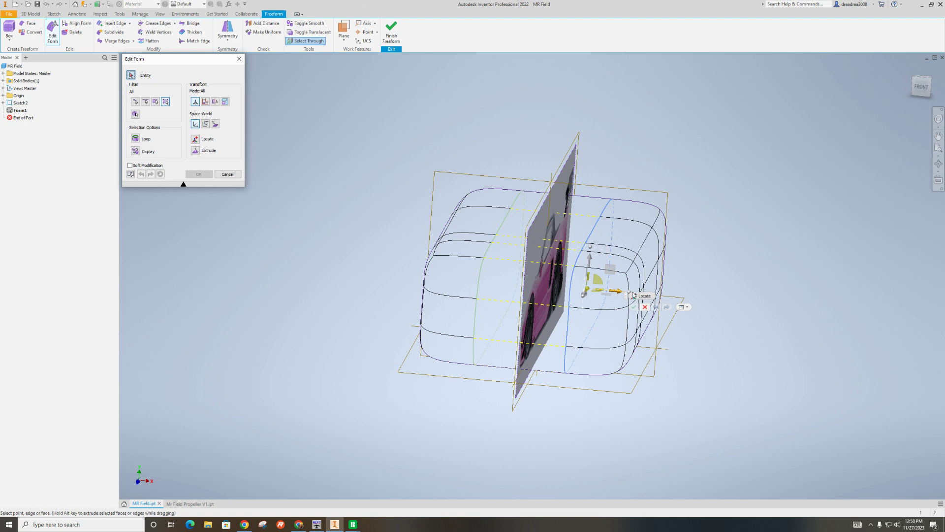
{"action": "mouse_move", "coordinate": [621, 292]}
{"action": "left_mouse_down"}
{"action": "mouse_move", "coordinate": [649, 297]}
{"action": "mouse_move", "coordinate": [609, 293]}
{"action": "left_mouse_up"}
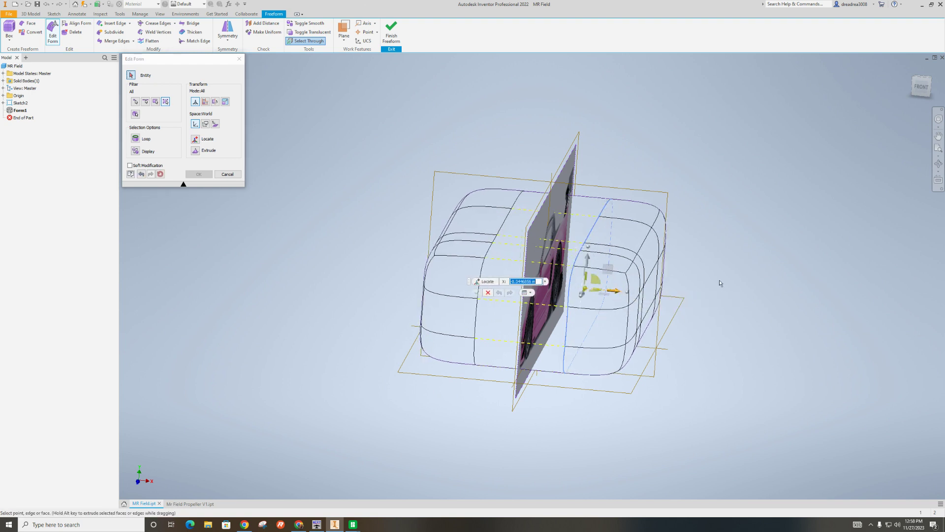
{"action": "left_click", "coordinate": [920, 87]}
{"action": "scroll", "coordinate": [551, 257], "scroll_direction": "down", "scroll_amount": 2}
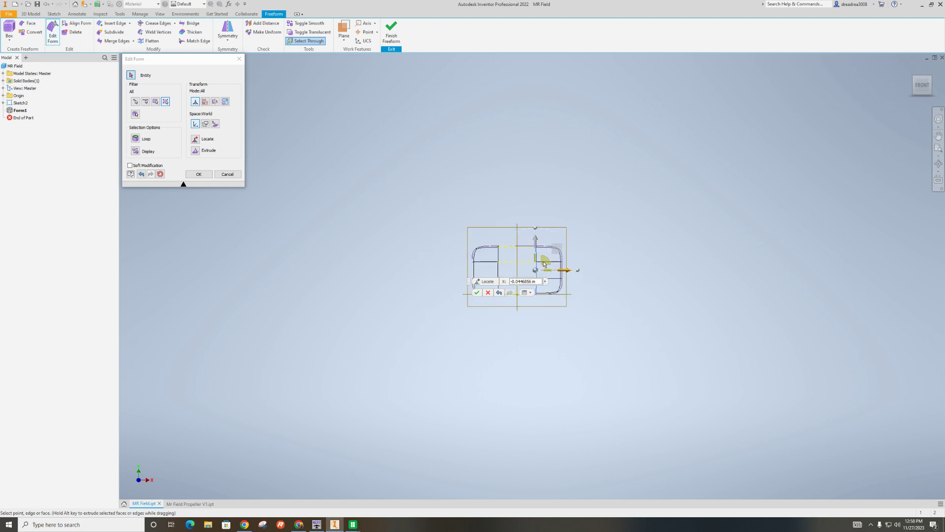
{"action": "scroll", "coordinate": [551, 257], "scroll_direction": "up", "scroll_amount": 5}
{"action": "left_click_drag", "start_coordinate": [513, 257], "coordinate": [502, 256]}
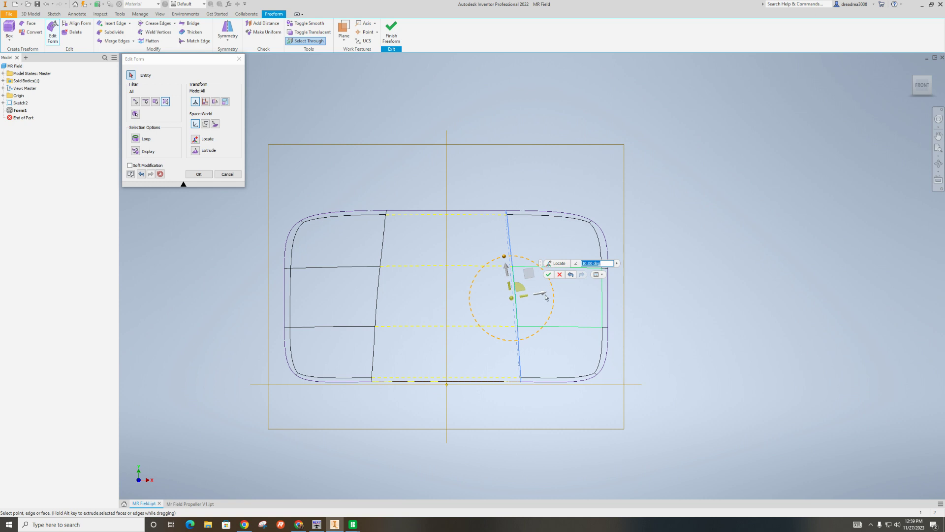
{"action": "left_click", "coordinate": [199, 174]}
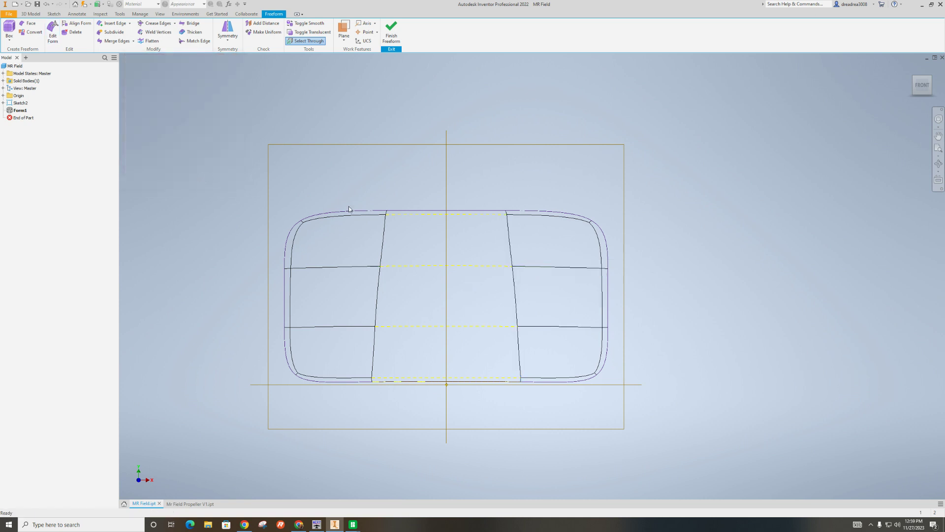
Step: Orbit and turn to the Right view so the body lies over the pink car image
{"action": "scroll", "coordinate": [517, 237], "scroll_direction": "down", "scroll_amount": 2}
{"action": "middle_click_drag", "start_coordinate": [544, 278], "coordinate": [561, 303], "text": "shift"}
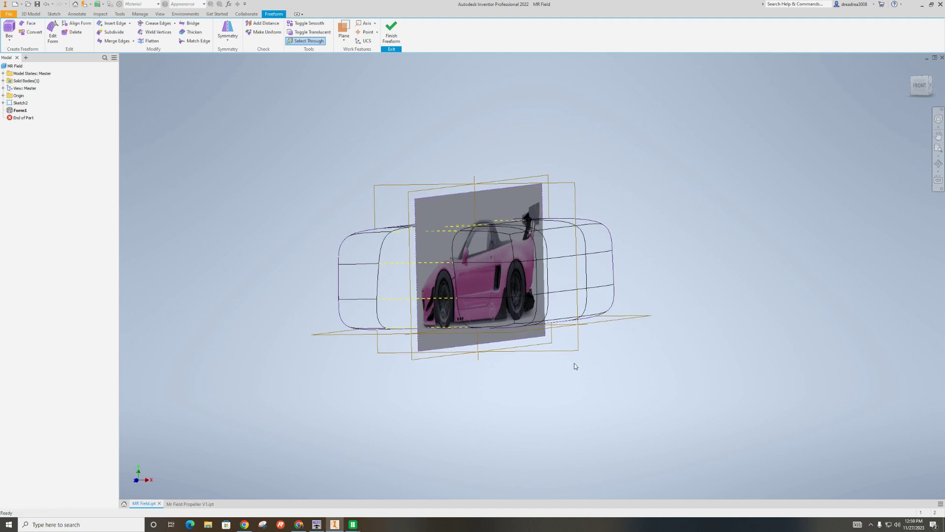
{"action": "left_click", "coordinate": [932, 90]}
{"action": "scroll", "coordinate": [486, 373], "scroll_direction": "up", "scroll_amount": 5}
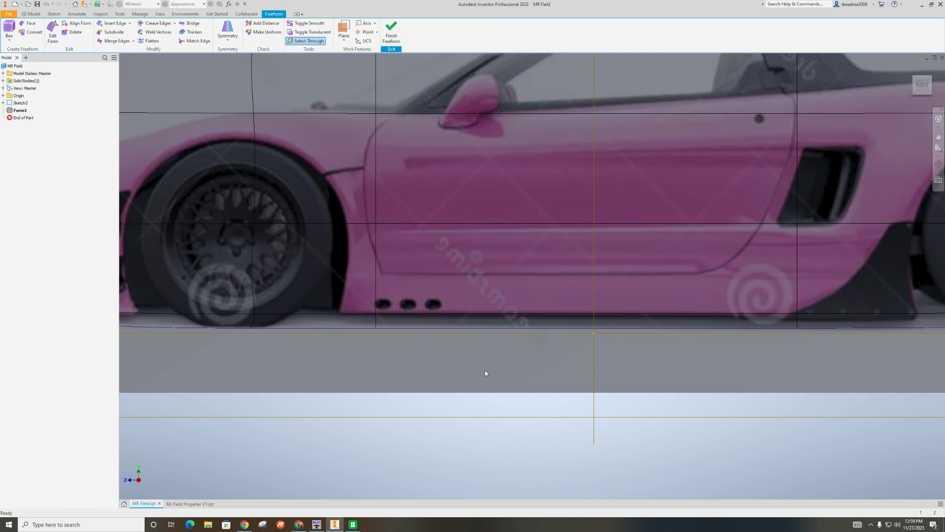
{"action": "scroll", "coordinate": [486, 373], "scroll_direction": "down", "scroll_amount": 5}
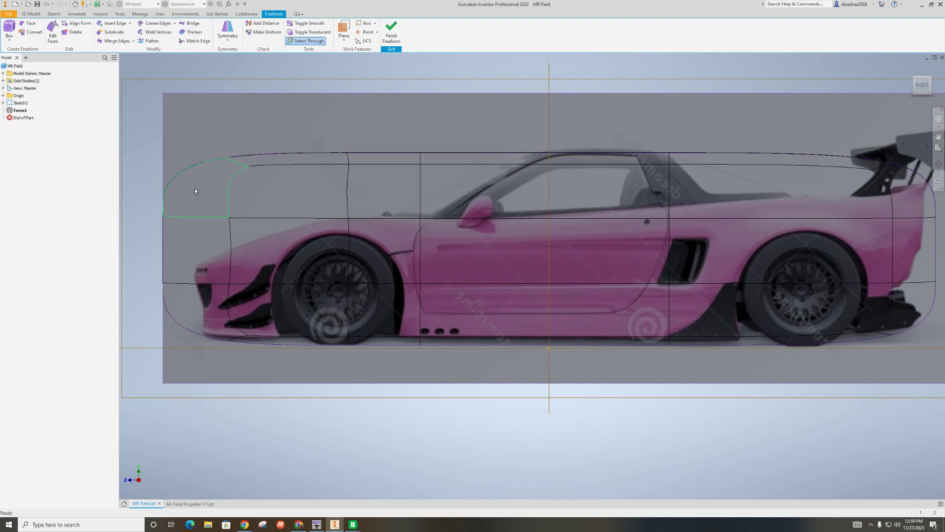
Step: Select the front corner face, two top strip faces and the larger face below
{"action": "left_click", "coordinate": [210, 189]}
{"action": "left_click", "coordinate": [259, 162], "text": "ctrl"}
{"action": "left_click", "coordinate": [378, 161], "text": "ctrl"}
{"action": "left_click", "coordinate": [308, 199], "text": "ctrl"}
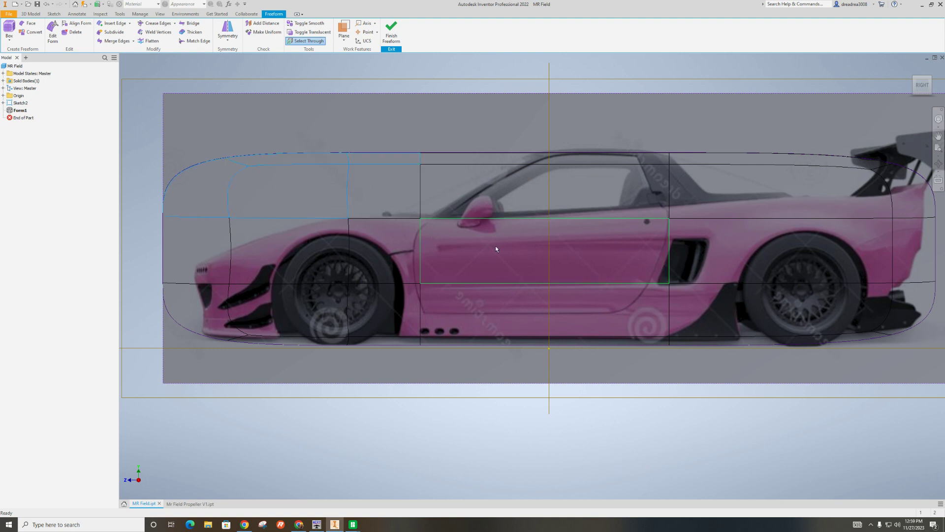
Step: Pull a top-edge vertex and the front surface down to follow the car's hood line
{"action": "left_click", "coordinate": [52, 30]}
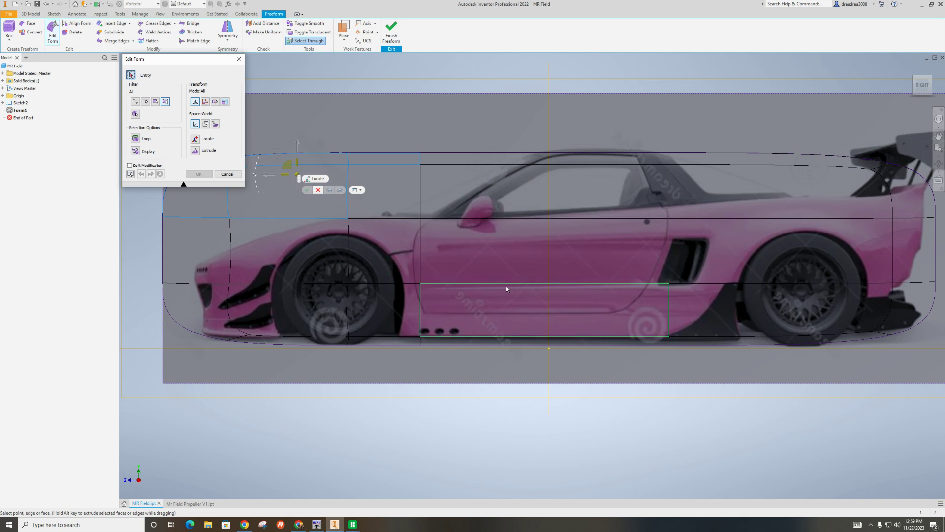
{"action": "scroll", "coordinate": [296, 167], "scroll_direction": "up", "scroll_amount": 2}
{"action": "scroll", "coordinate": [310, 156], "scroll_direction": "down", "scroll_amount": 4}
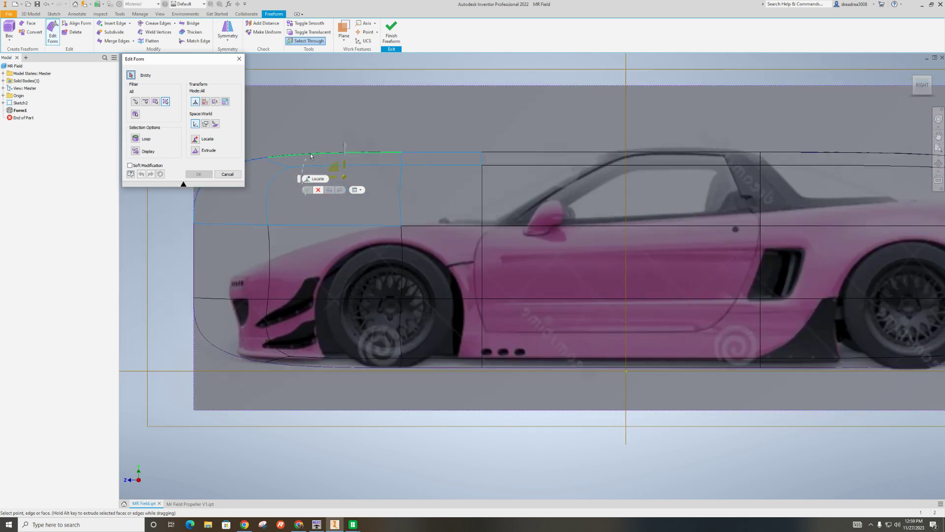
{"action": "left_click_drag", "start_coordinate": [311, 156], "coordinate": [315, 236]}
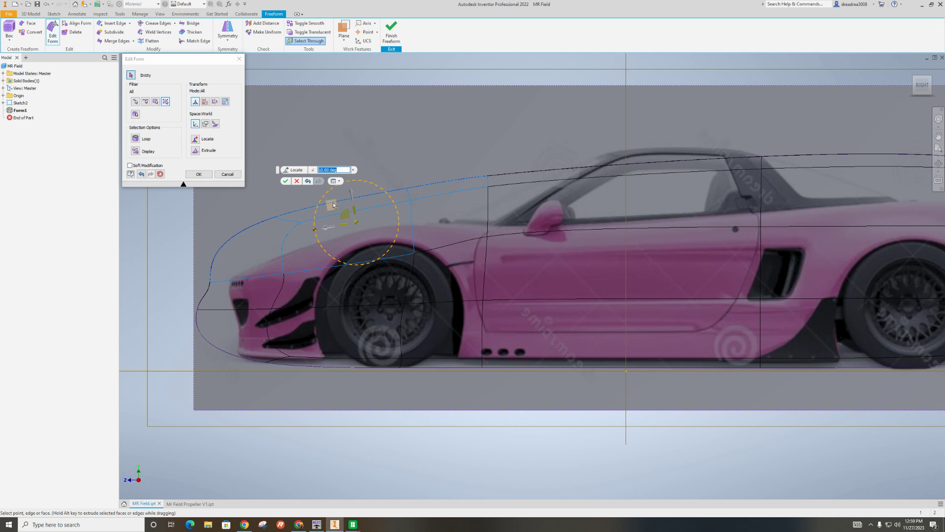
{"action": "left_click_drag", "start_coordinate": [333, 206], "coordinate": [322, 258]}
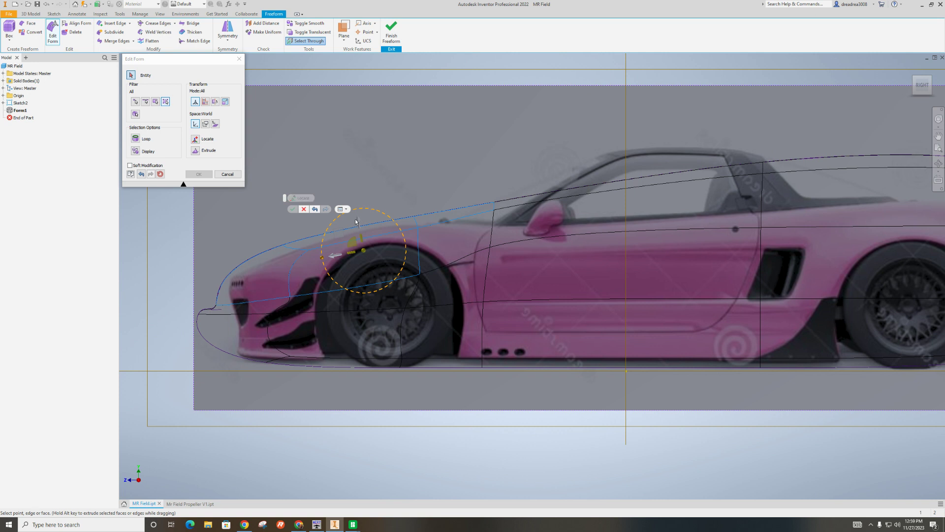
{"action": "left_click", "coordinate": [188, 191]}
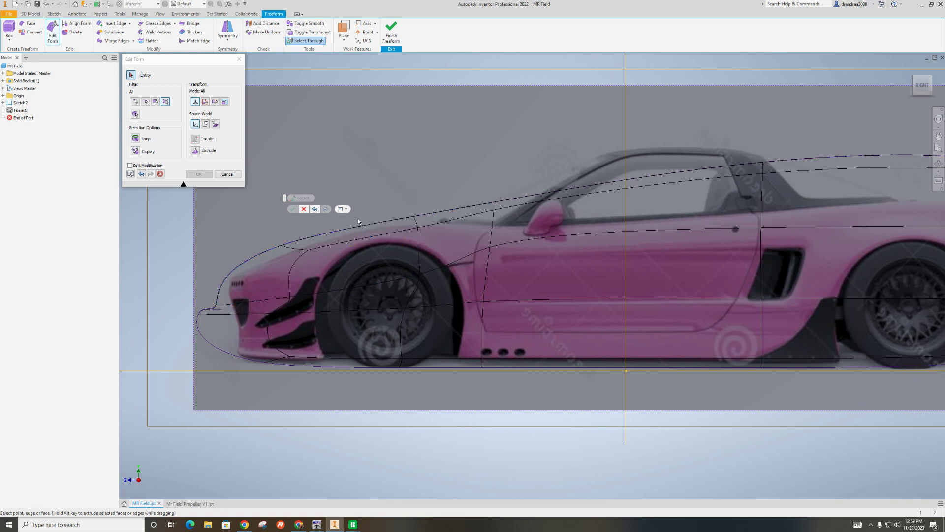
Step: Undo the last upper-surface change and select the edge on the car's nose
{"action": "left_click", "coordinate": [219, 332]}
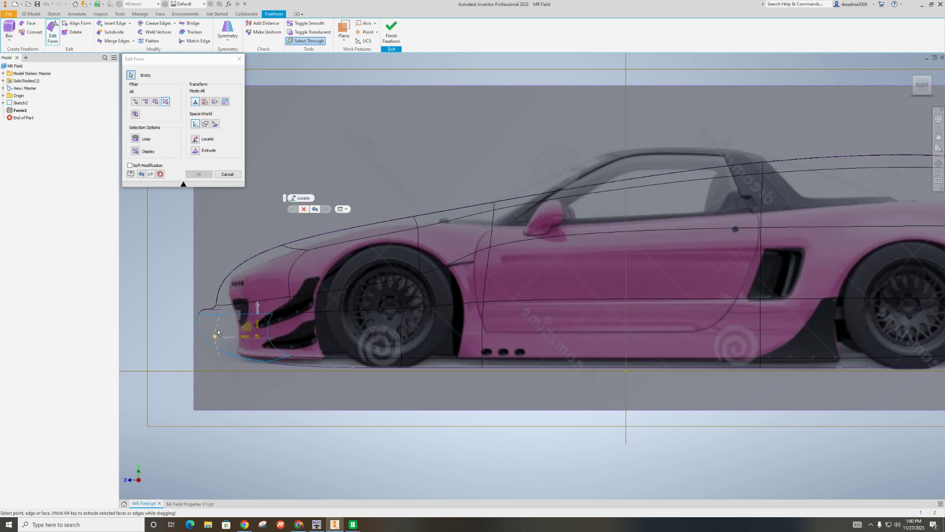
{"action": "left_click", "coordinate": [221, 313]}
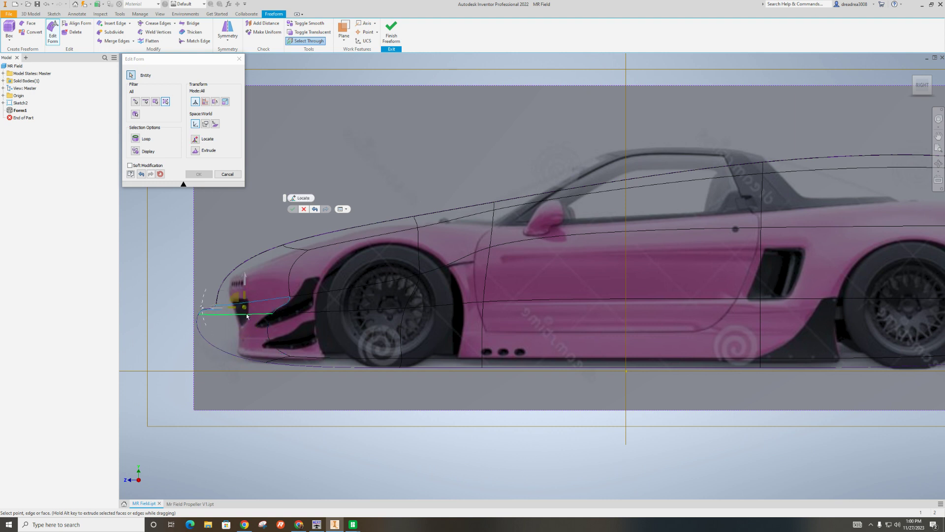
{"action": "key", "text": "ctrl+z"}
{"action": "key", "text": "ctrl+z"}
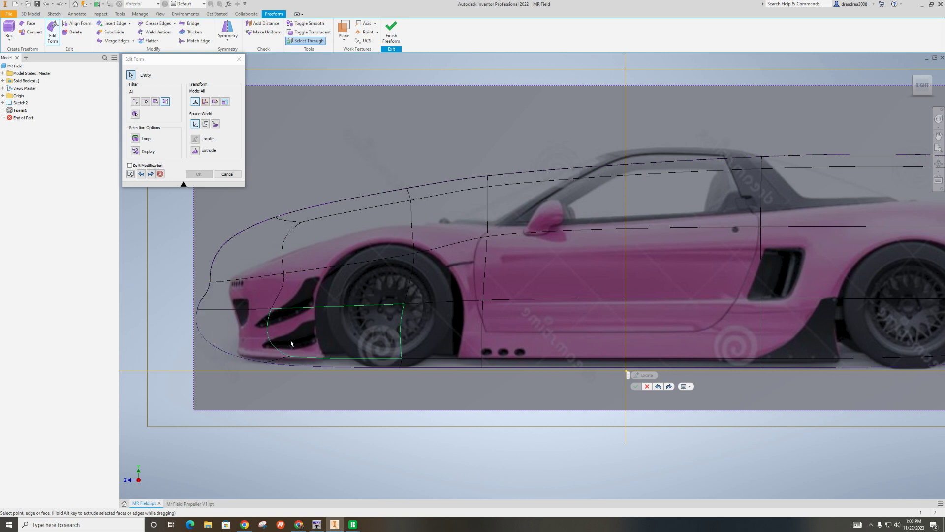
{"action": "scroll", "coordinate": [350, 323], "scroll_direction": "up", "scroll_amount": 3}
{"action": "mouse_move", "coordinate": [355, 307]}
{"action": "middle_mouse_down", "text": "shift"}
{"action": "mouse_move", "coordinate": [389, 303]}
{"action": "mouse_move", "coordinate": [371, 308]}
{"action": "middle_mouse_up", "text": "shift"}
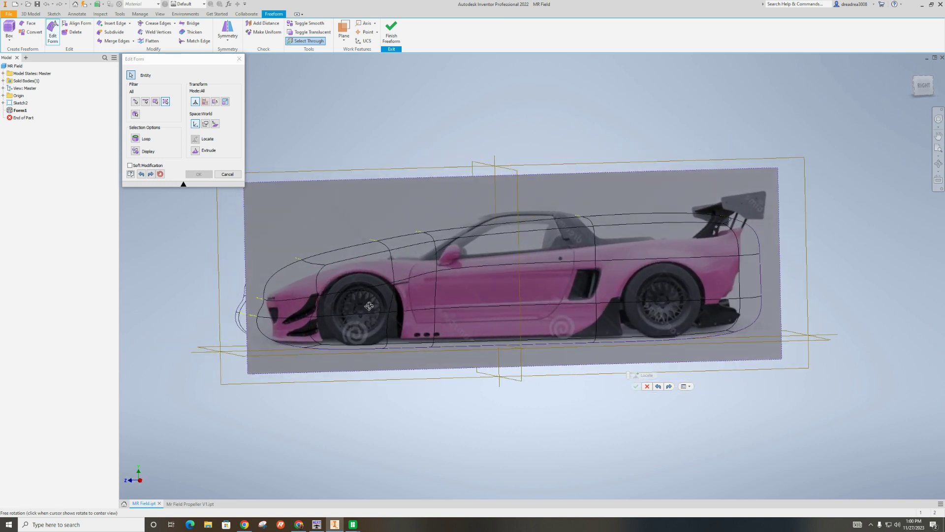
{"action": "left_click", "coordinate": [267, 319]}
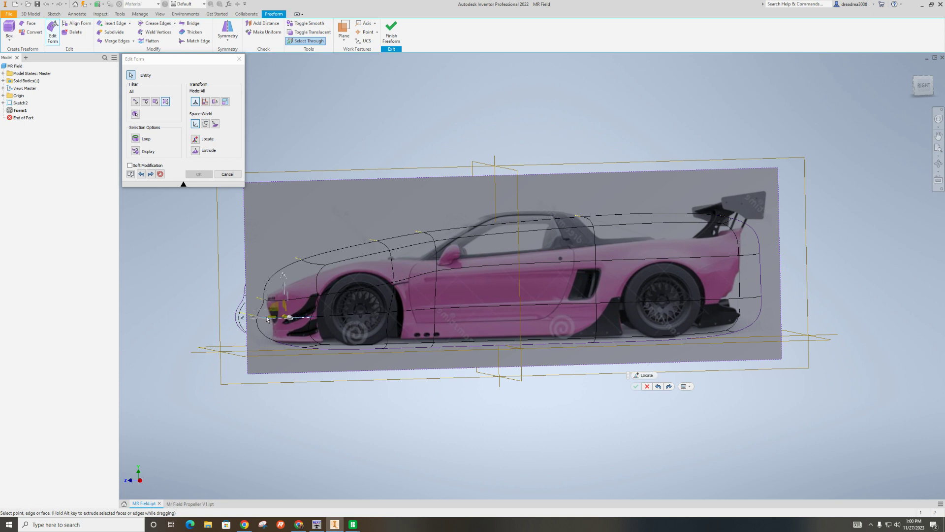
{"action": "left_click", "coordinate": [924, 86]}
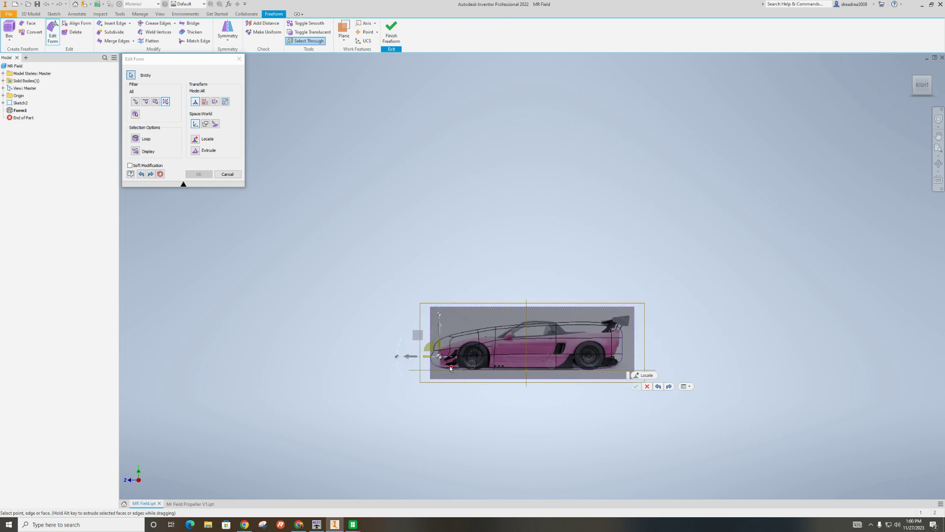
Step: Move the nose edge down, tilt it -20 degrees and pull its vertex toward the bumper
{"action": "scroll", "coordinate": [451, 368], "scroll_direction": "up", "scroll_amount": 5}
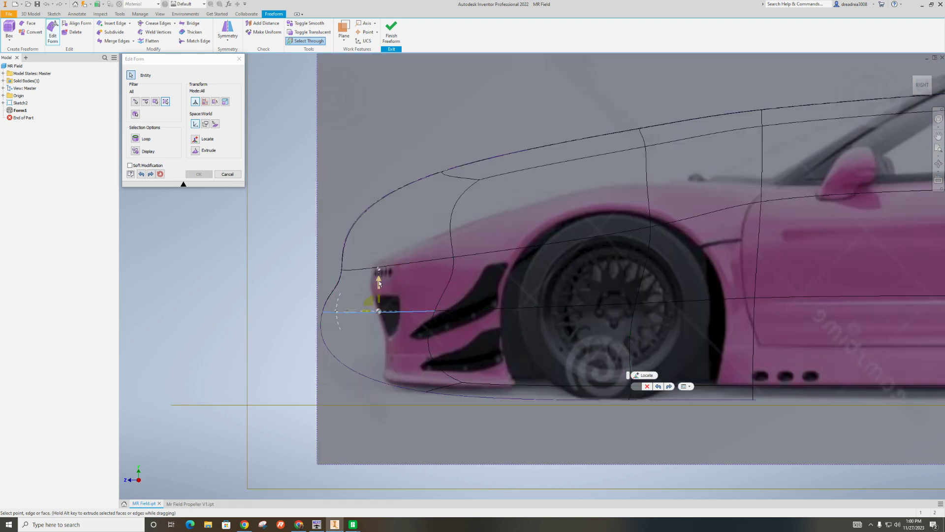
{"action": "left_click_drag", "start_coordinate": [378, 283], "coordinate": [389, 356]}
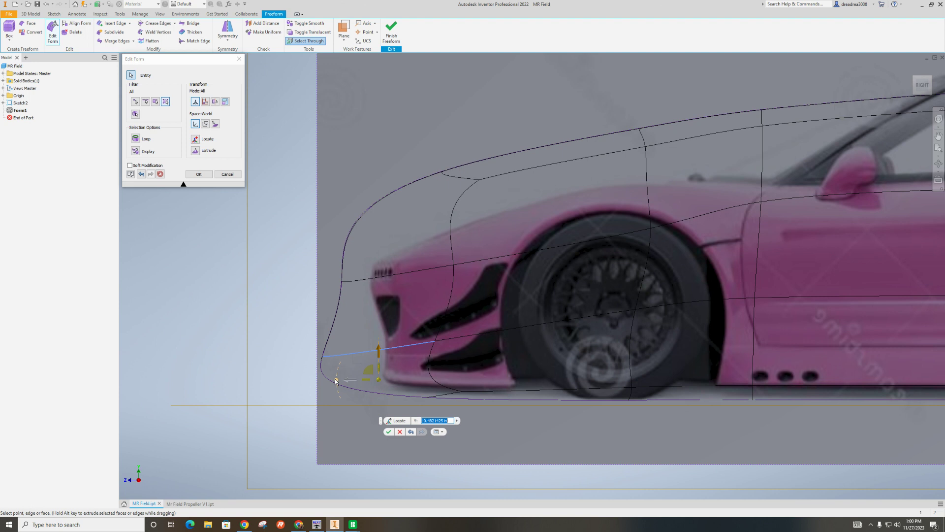
{"action": "left_click_drag", "start_coordinate": [335, 381], "coordinate": [338, 354]}
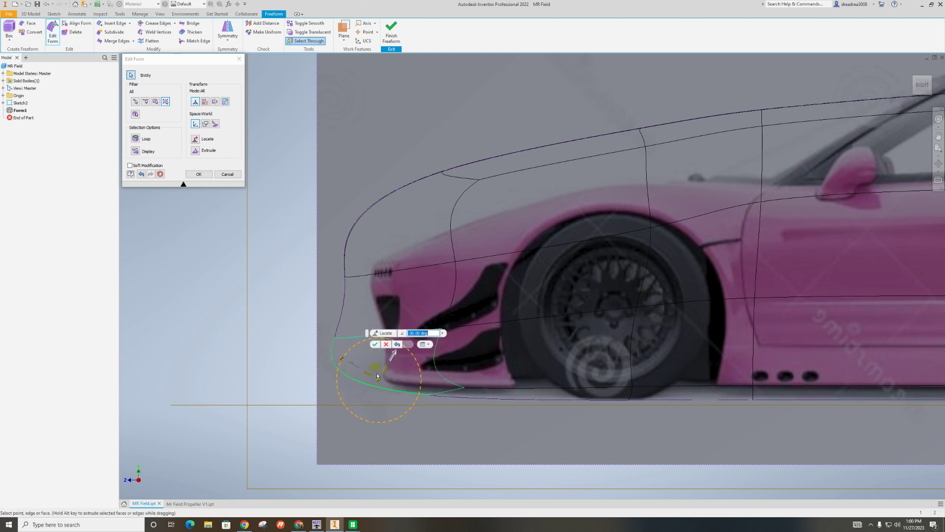
{"action": "left_click_drag", "start_coordinate": [377, 364], "coordinate": [398, 359]}
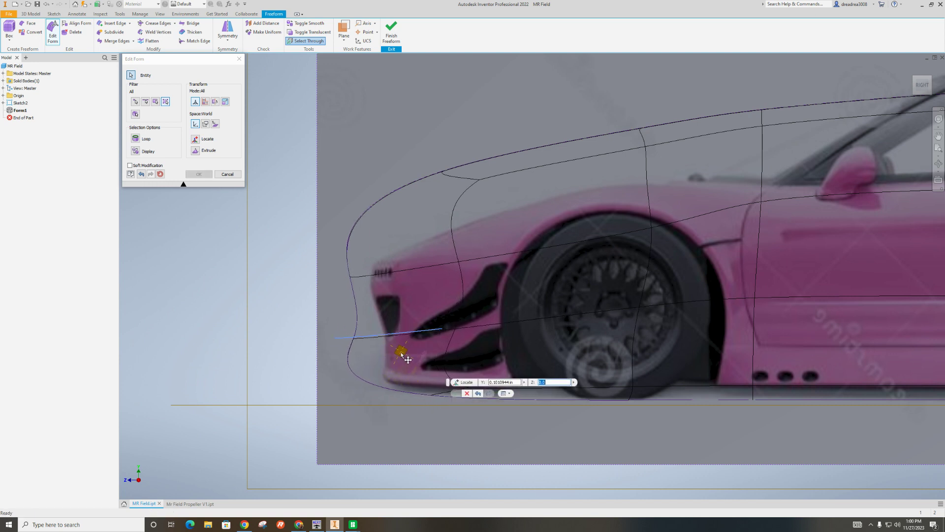
{"action": "left_click_drag", "start_coordinate": [401, 353], "coordinate": [413, 364]}
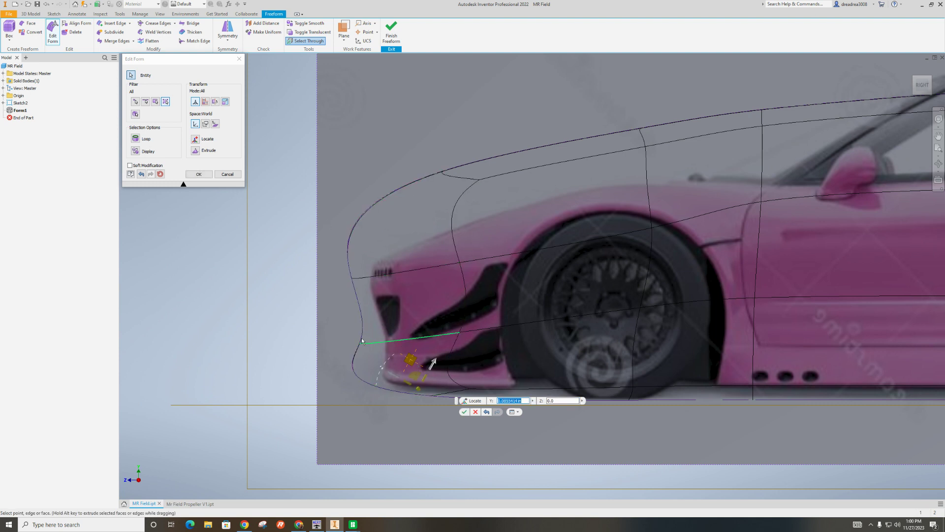
Step: Scale the upper front face of the nose down to about 0.74
{"action": "left_click", "coordinate": [404, 231]}
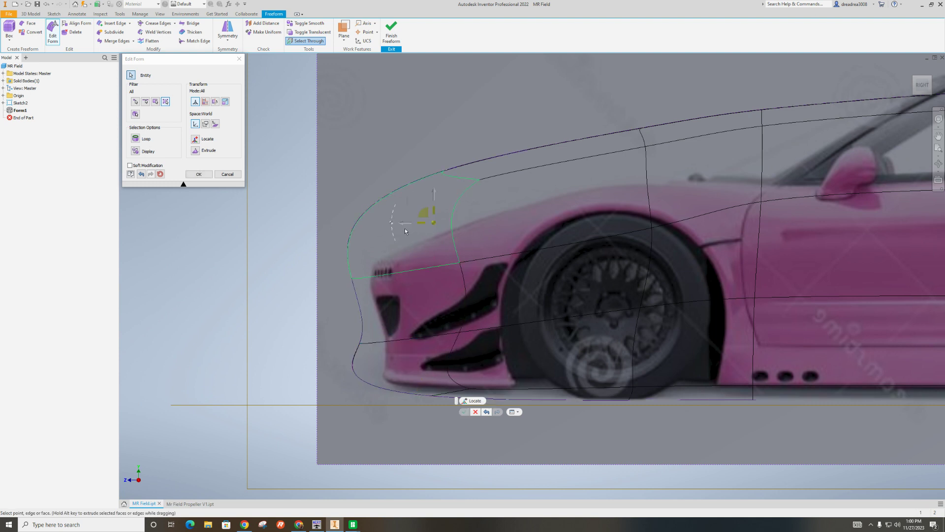
{"action": "left_click", "coordinate": [388, 301]}
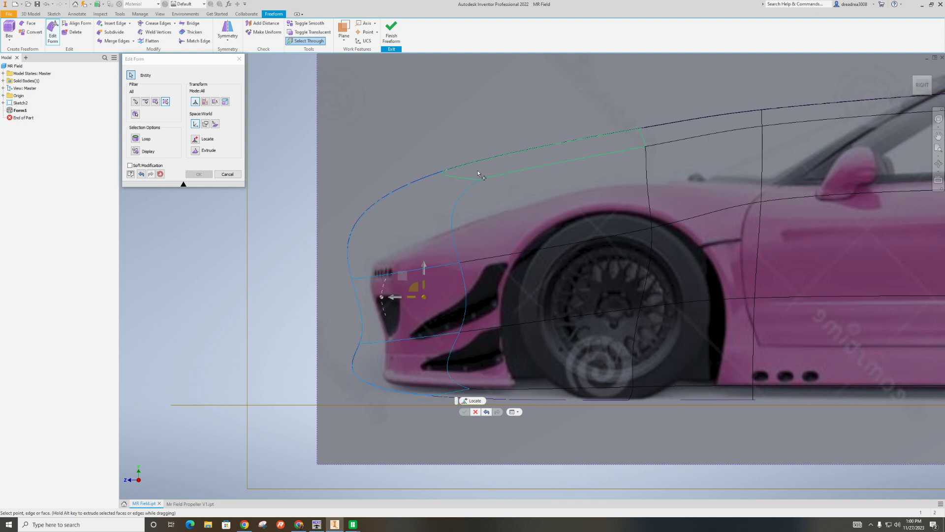
{"action": "left_click", "coordinate": [433, 229]}
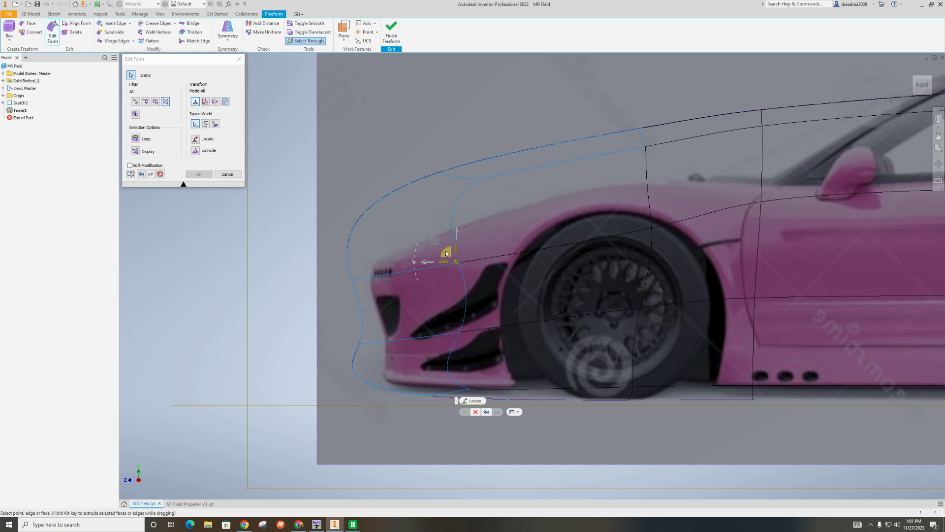
{"action": "left_click_drag", "start_coordinate": [446, 253], "coordinate": [418, 297]}
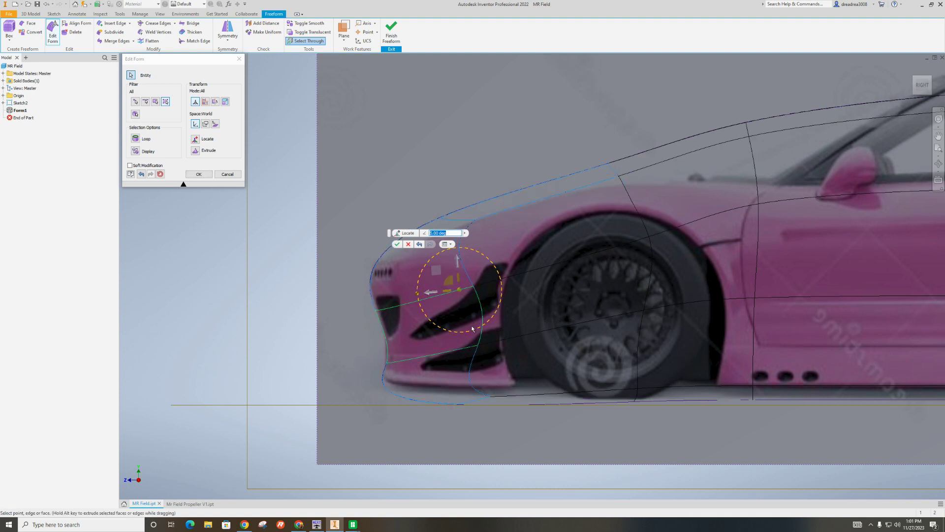
Step: Rotate the bumper edge loop 5 degrees and raise the front bumper face into the slot
{"action": "left_click", "coordinate": [422, 394]}
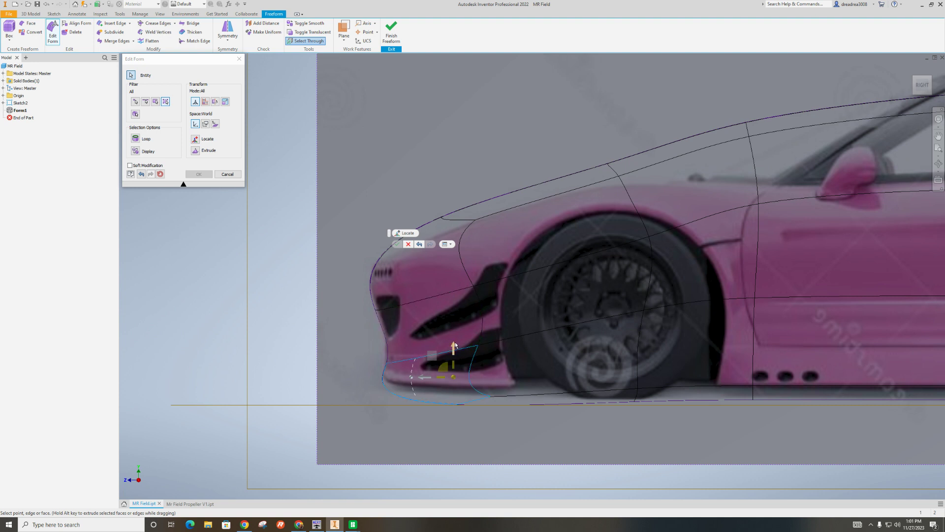
{"action": "left_click_drag", "start_coordinate": [453, 350], "coordinate": [460, 334]}
{"action": "key", "text": "ctrl+z"}
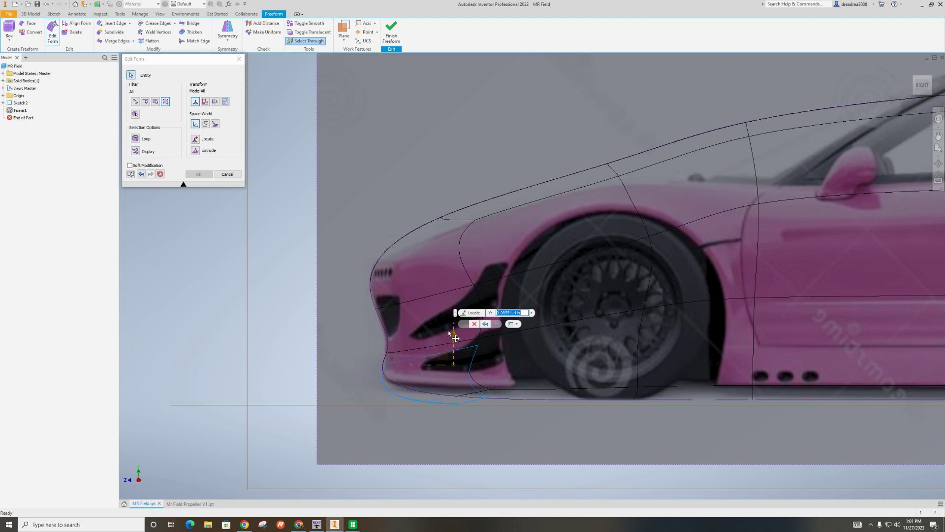
{"action": "left_click", "coordinate": [411, 365]}
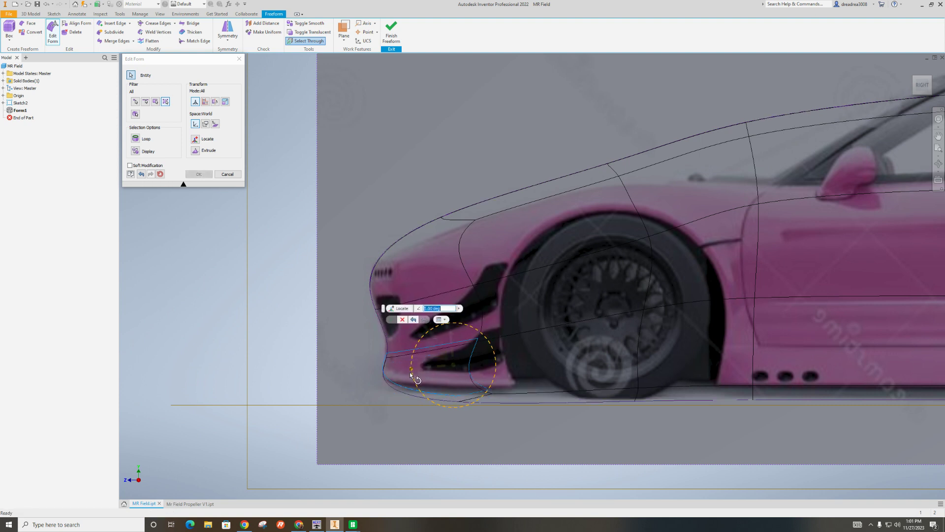
{"action": "left_click_drag", "start_coordinate": [411, 368], "coordinate": [412, 373]}
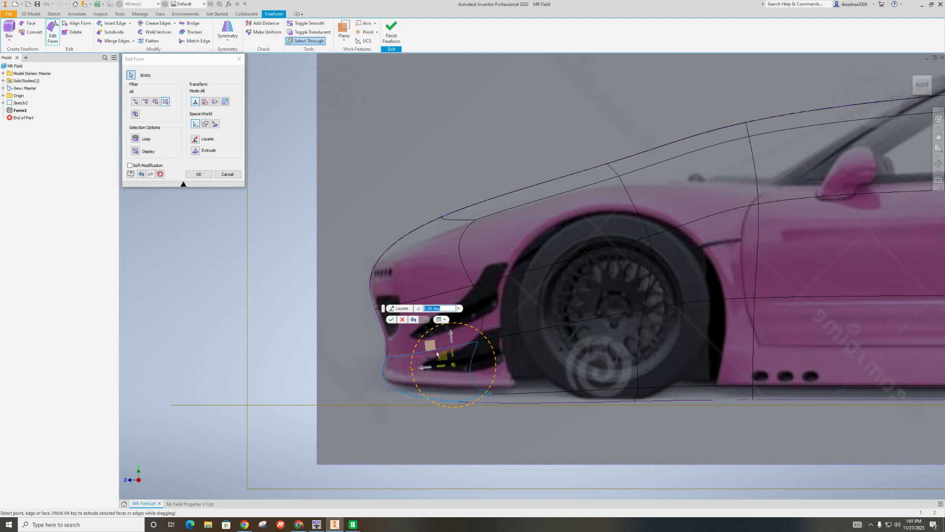
{"action": "left_click_drag", "start_coordinate": [430, 347], "coordinate": [429, 339]}
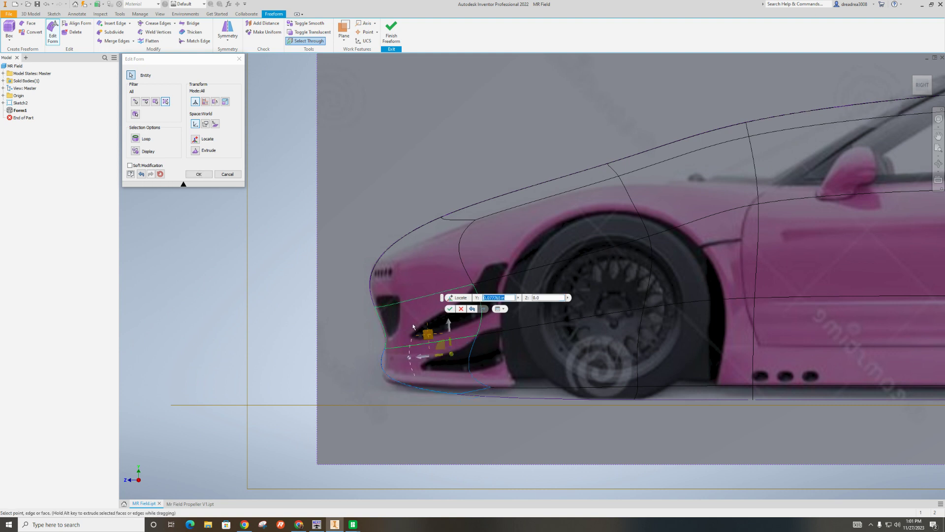
{"action": "left_click", "coordinate": [449, 309]}
Step: Select the roof's top edge and rear roof face, and lower them to the image's roofline
{"action": "scroll", "coordinate": [296, 294], "scroll_direction": "down", "scroll_amount": 5}
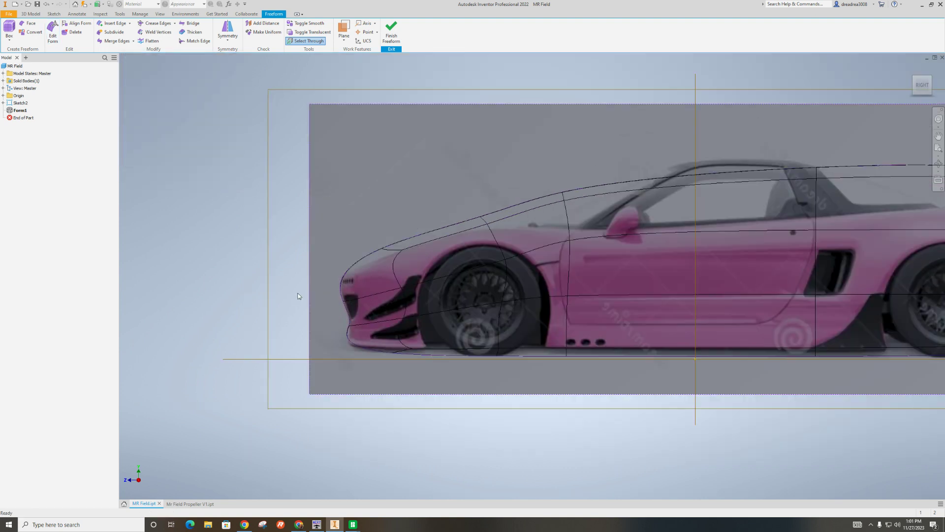
{"action": "scroll", "coordinate": [397, 272], "scroll_direction": "up", "scroll_amount": 8}
{"action": "scroll", "coordinate": [362, 269], "scroll_direction": "down", "scroll_amount": 5}
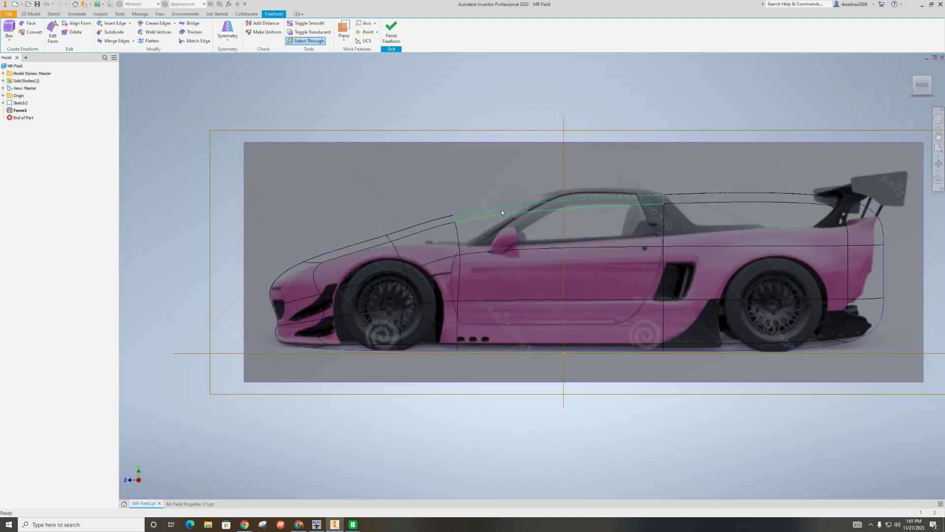
{"action": "left_click", "coordinate": [501, 209]}
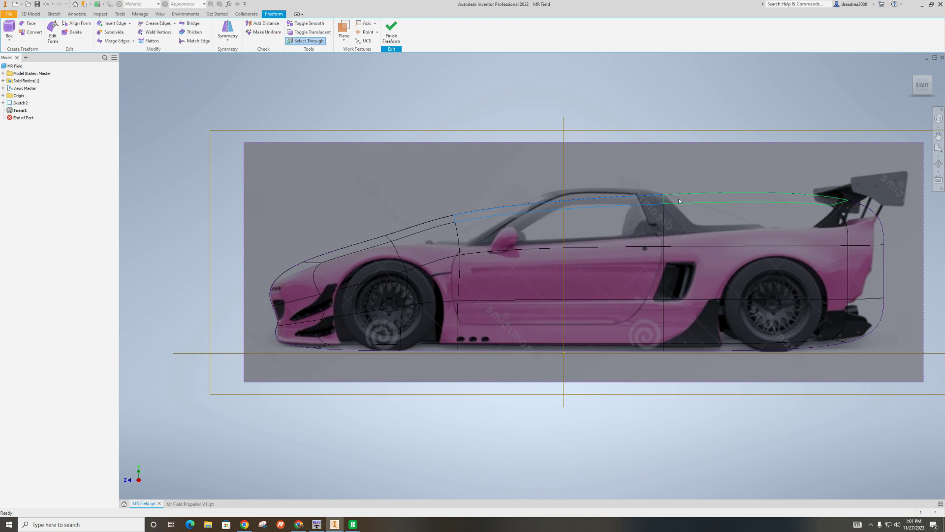
{"action": "left_click", "coordinate": [679, 198]}
{"action": "left_click", "coordinate": [52, 30]}
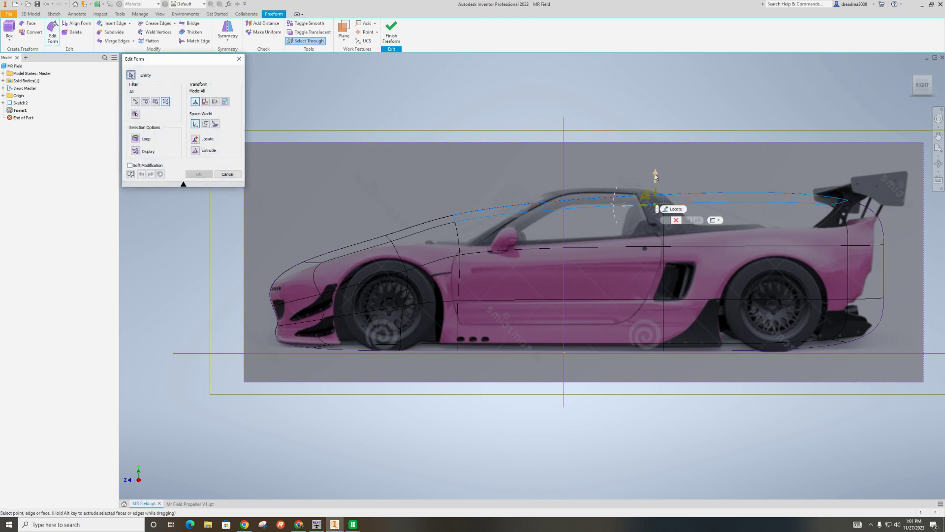
{"action": "left_click_drag", "start_coordinate": [655, 176], "coordinate": [658, 239]}
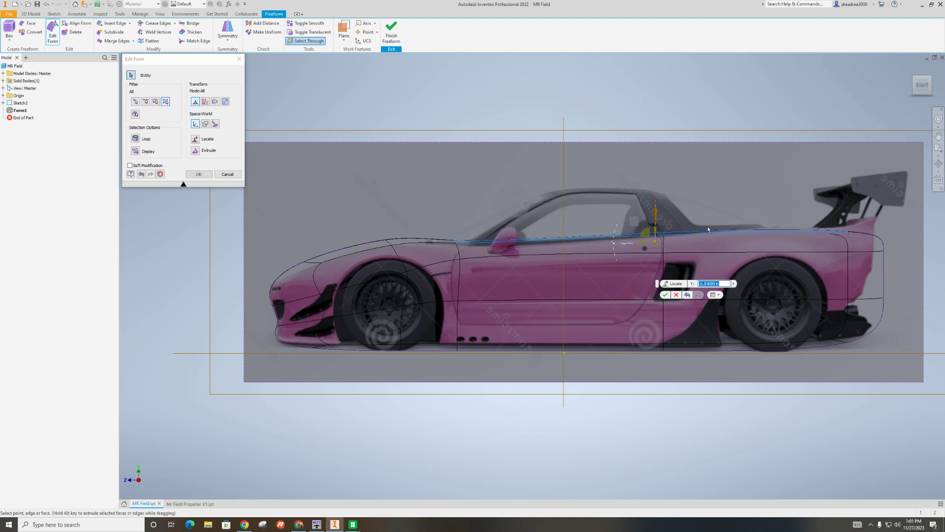
Step: Move the rear lower face toward the tail and tilt the upper rear edge 20°
{"action": "left_click", "coordinate": [864, 322]}
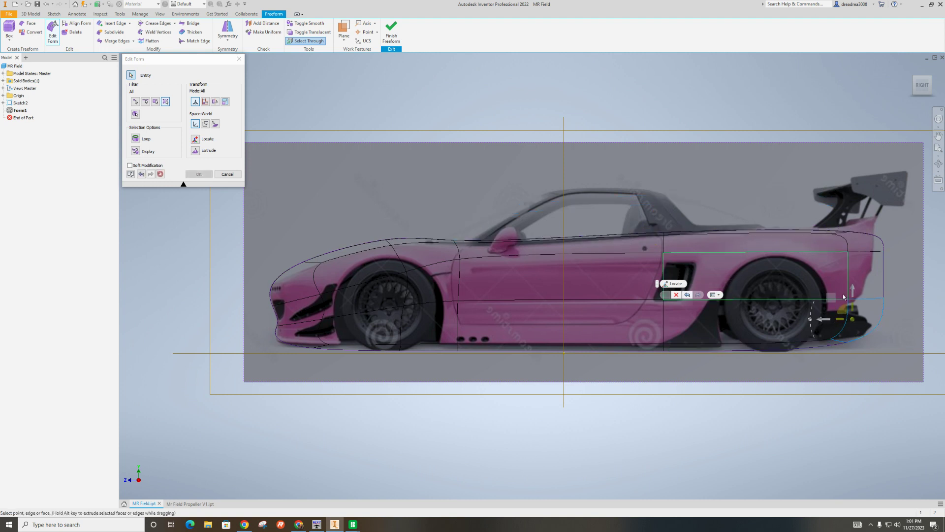
{"action": "left_click_drag", "start_coordinate": [831, 301], "coordinate": [807, 294]}
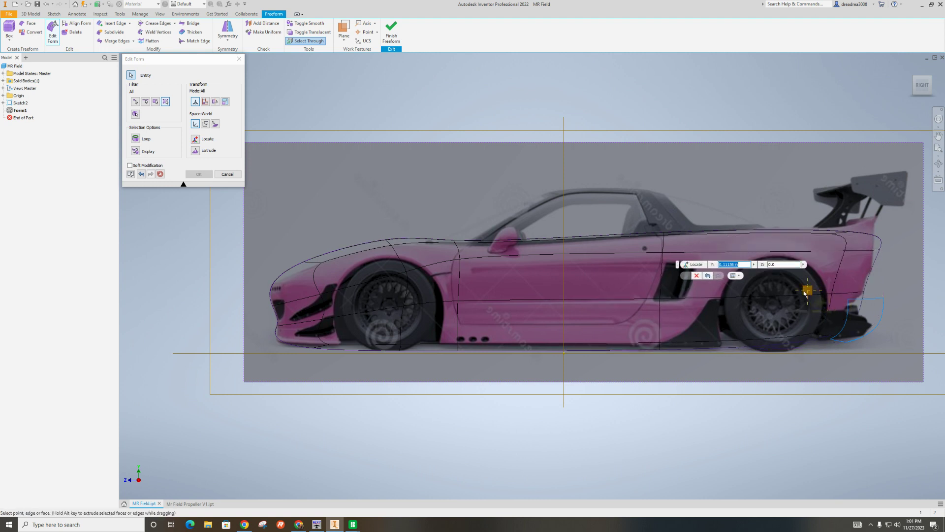
{"action": "left_click", "coordinate": [859, 245]}
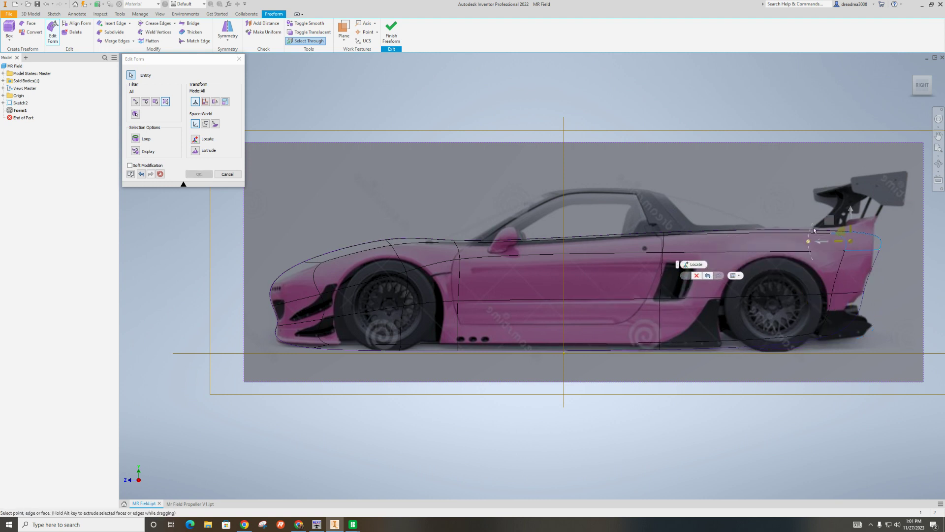
{"action": "left_click_drag", "start_coordinate": [809, 235], "coordinate": [808, 251]}
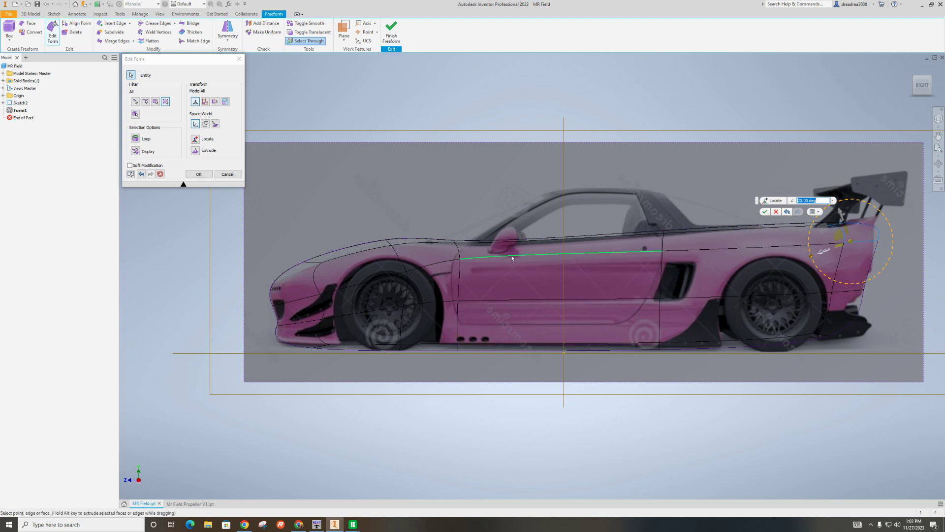
Step: Lower the door's top edge to the beltline and shift the hood edge down within the side plane
{"action": "left_click", "coordinate": [530, 257]}
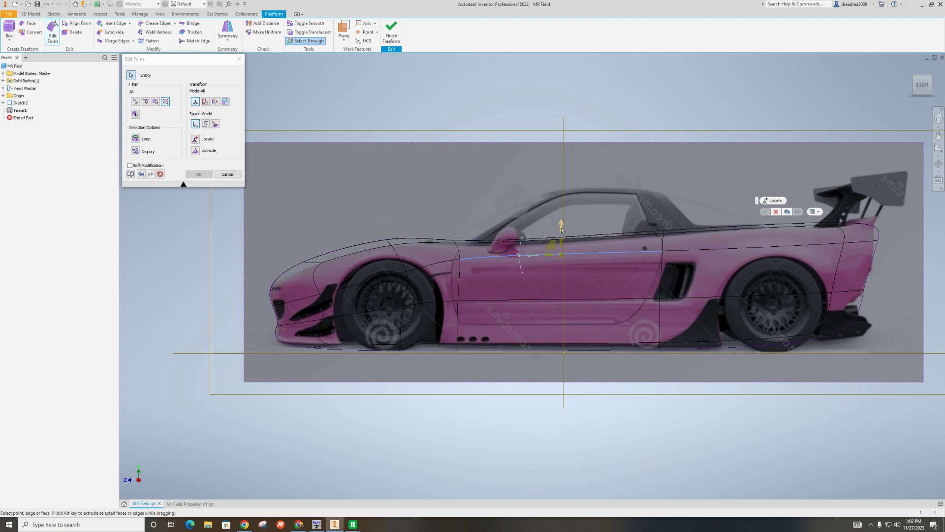
{"action": "left_click_drag", "start_coordinate": [562, 230], "coordinate": [571, 255]}
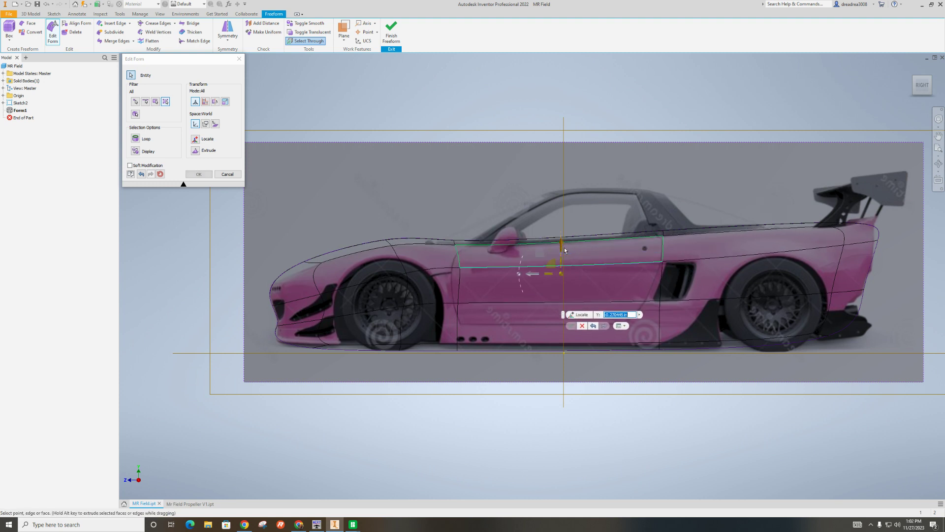
{"action": "left_click", "coordinate": [374, 245]}
{"action": "left_click", "coordinate": [333, 232]}
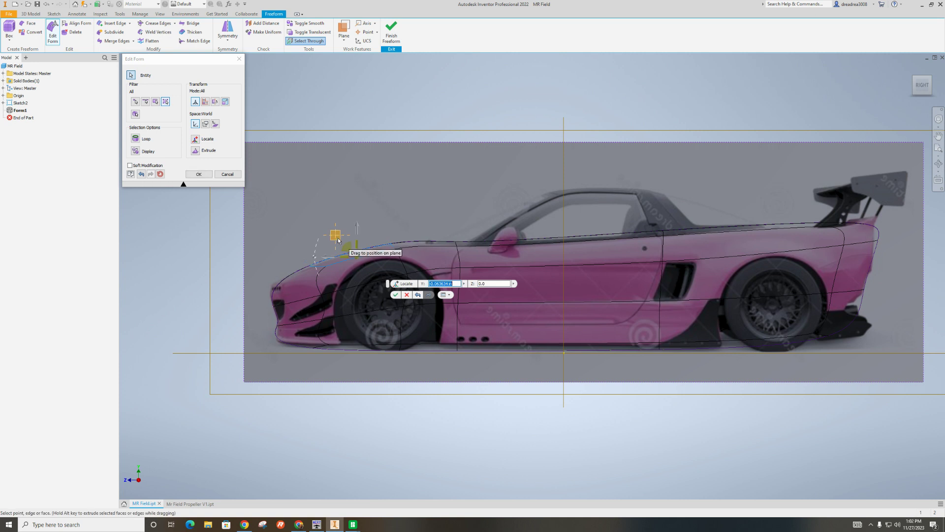
{"action": "left_click_drag", "start_coordinate": [337, 240], "coordinate": [333, 236]}
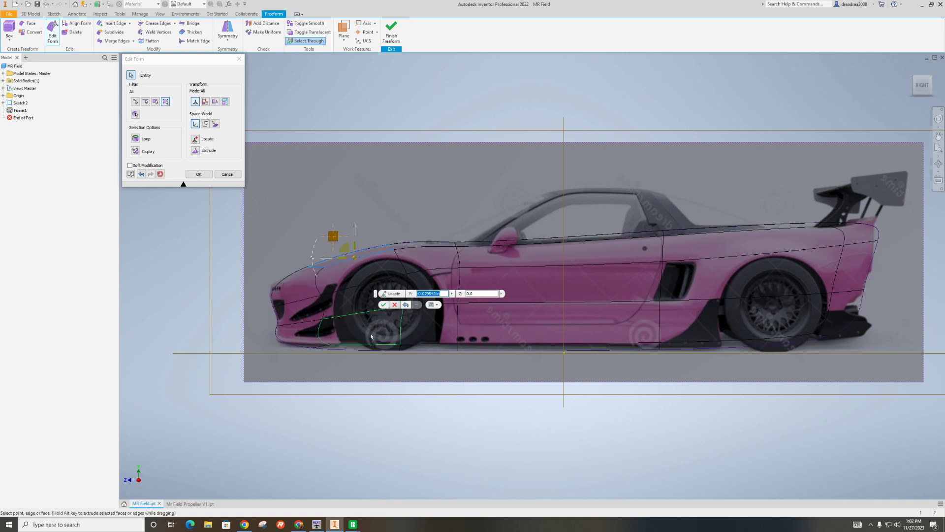
{"action": "left_click", "coordinate": [385, 305]}
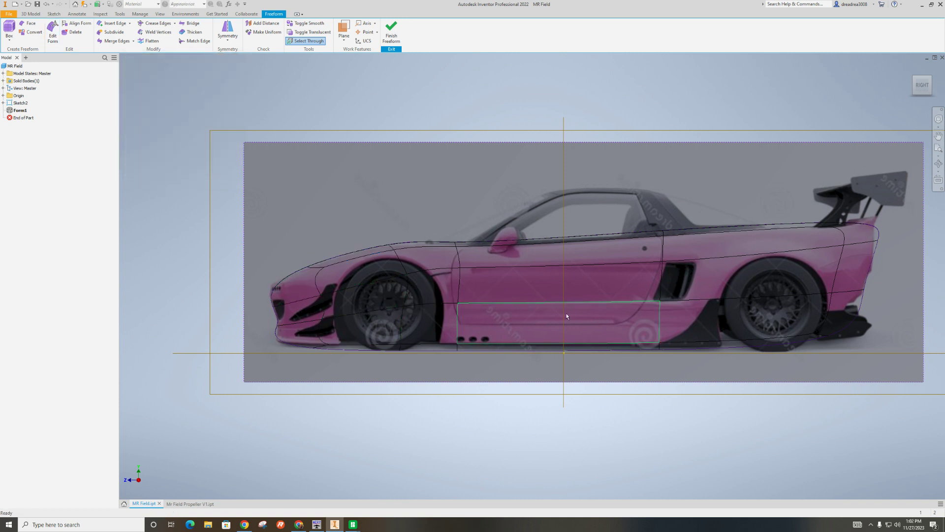
{"action": "scroll", "coordinate": [553, 314], "scroll_direction": "down", "scroll_amount": 5}
{"action": "middle_click_drag", "start_coordinate": [528, 306], "coordinate": [635, 308], "text": "shift"}
{"action": "scroll", "coordinate": [636, 299], "scroll_direction": "up", "scroll_amount": 3}
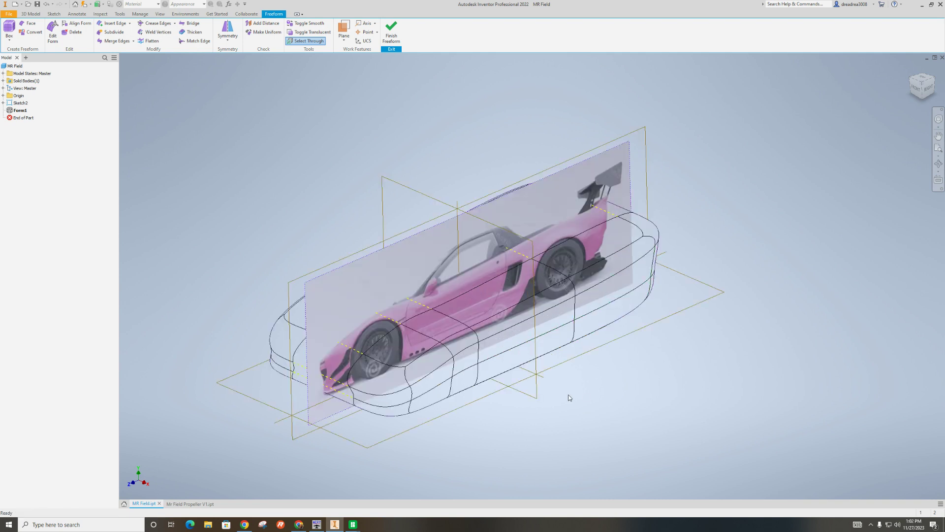
{"action": "middle_click_drag", "start_coordinate": [512, 366], "coordinate": [488, 350], "text": "shift"}
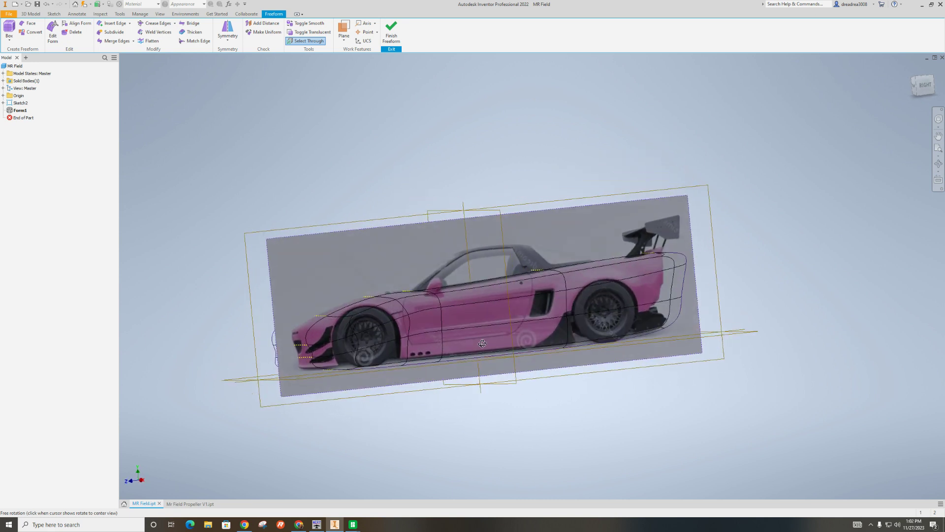
{"action": "left_click", "coordinate": [924, 86]}
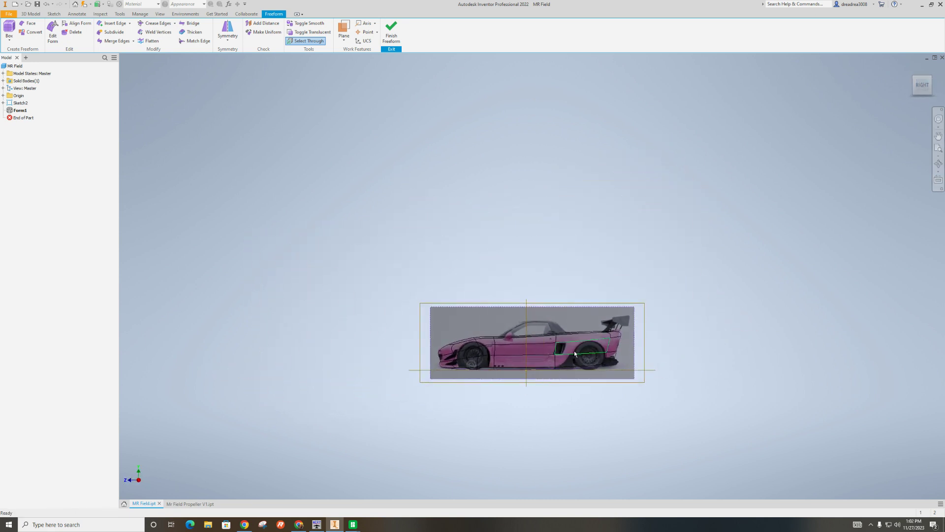
{"action": "scroll", "coordinate": [574, 353], "scroll_direction": "up", "scroll_amount": 3}
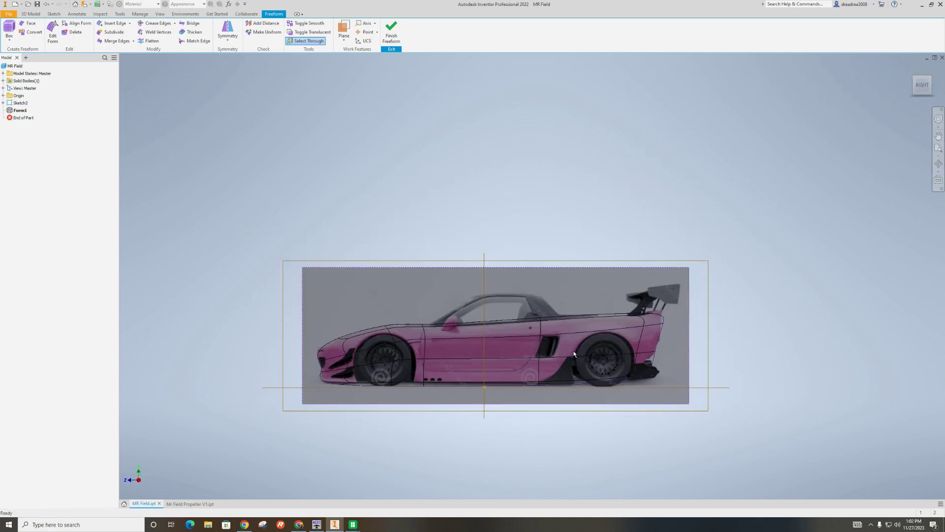
{"action": "left_click", "coordinate": [392, 32]}
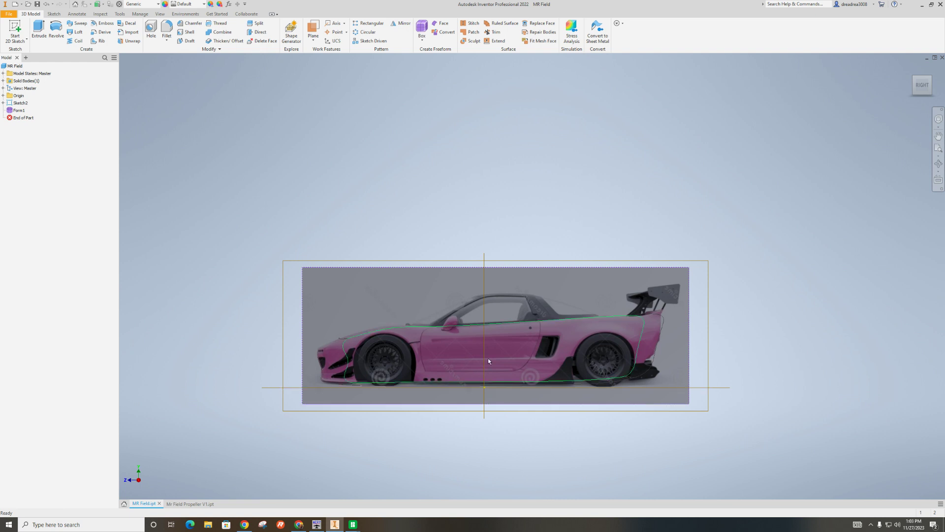
Step: Orbit to an angled view of the body and switch to perspective projection
{"action": "middle_click_drag", "start_coordinate": [489, 358], "coordinate": [598, 346], "text": "shift"}
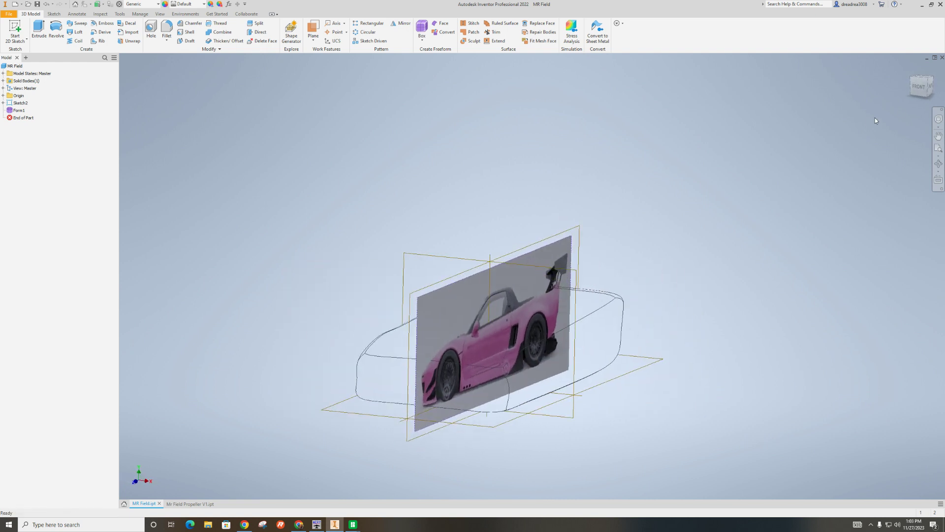
{"action": "right_click", "coordinate": [924, 95]}
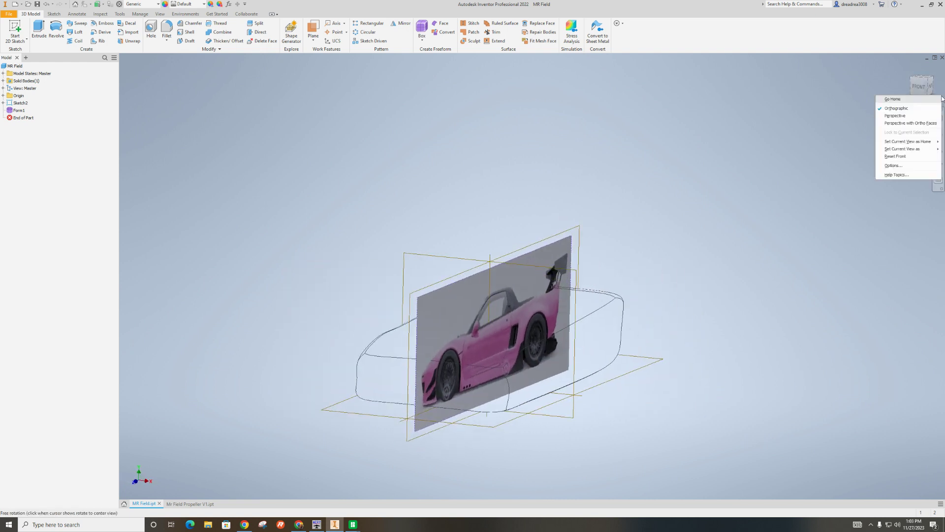
{"action": "left_click", "coordinate": [896, 115]}
{"action": "middle_click_drag", "start_coordinate": [537, 378], "coordinate": [500, 376], "text": "shift"}
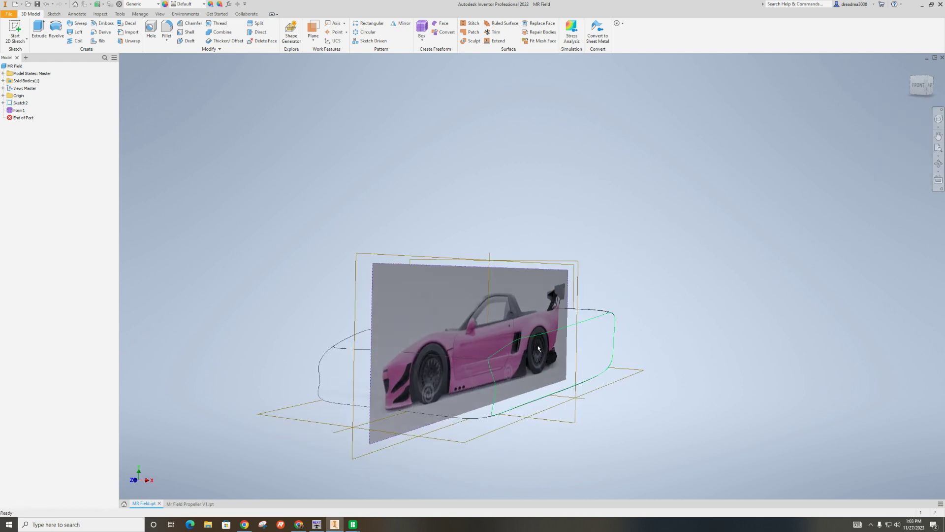
Step: Set the visual style to Shaded with Hidden Edges
{"action": "left_click", "coordinate": [160, 14]}
{"action": "left_click", "coordinate": [136, 39]}
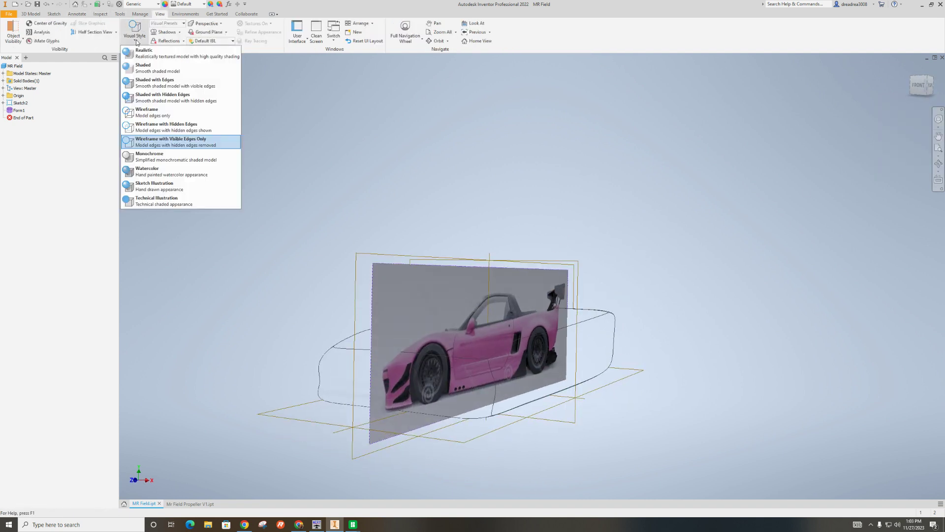
{"action": "left_click", "coordinate": [162, 97]}
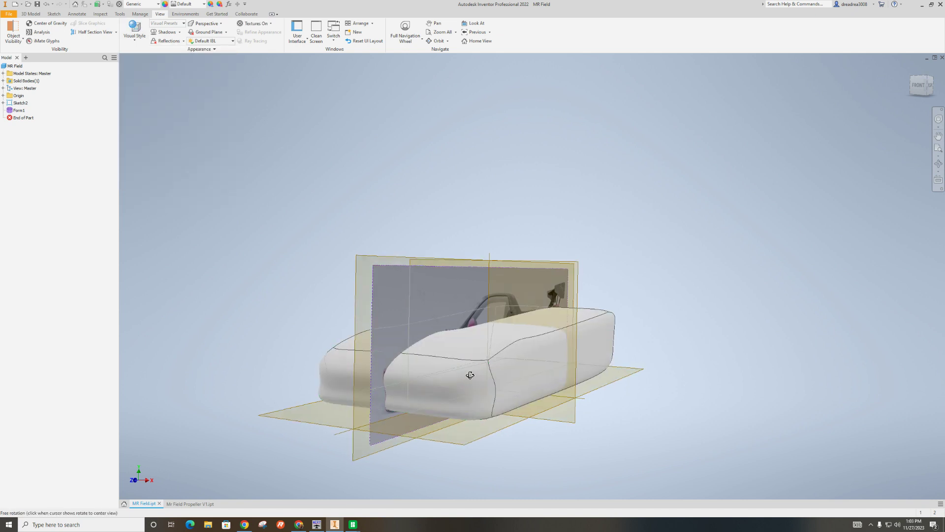